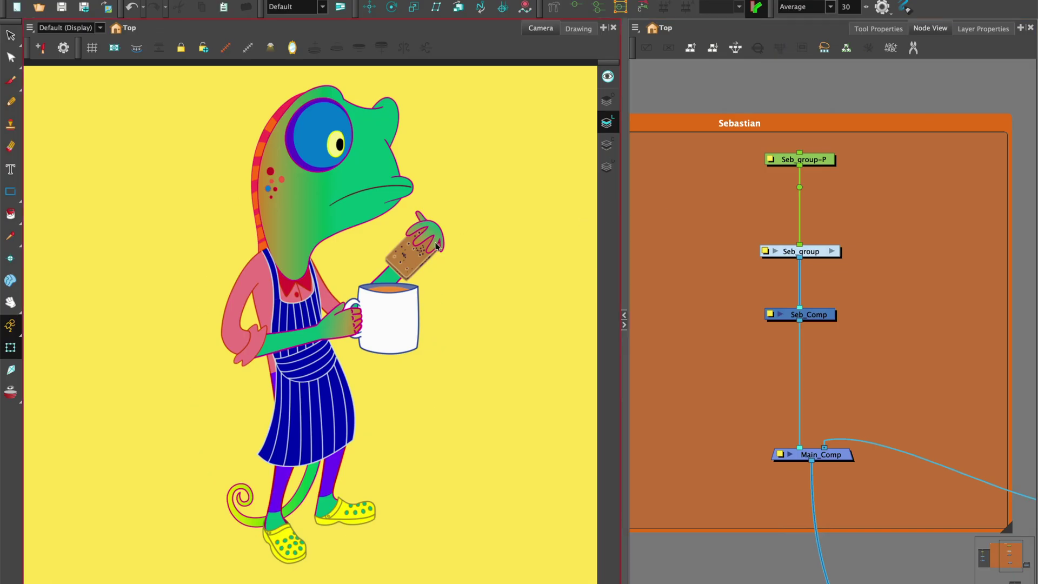
Inspect the Seb_Comp node and move Main_Comp lower in the network to make room.
{"action": "left_click", "coordinate": [668, 261]}
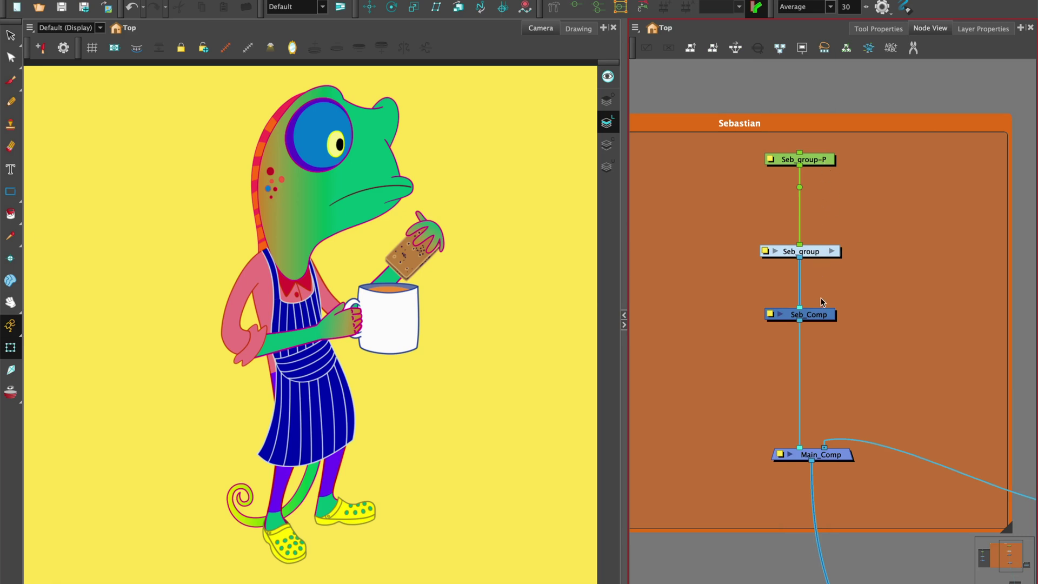
{"action": "left_click", "coordinate": [827, 316]}
{"action": "double_click", "coordinate": [770, 316]}
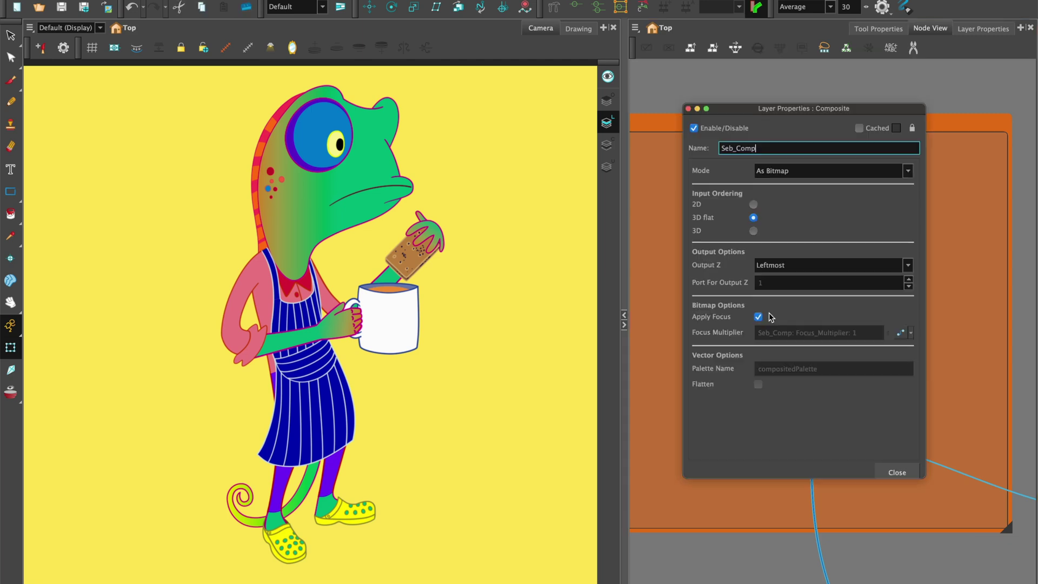
{"action": "left_click", "coordinate": [892, 473]}
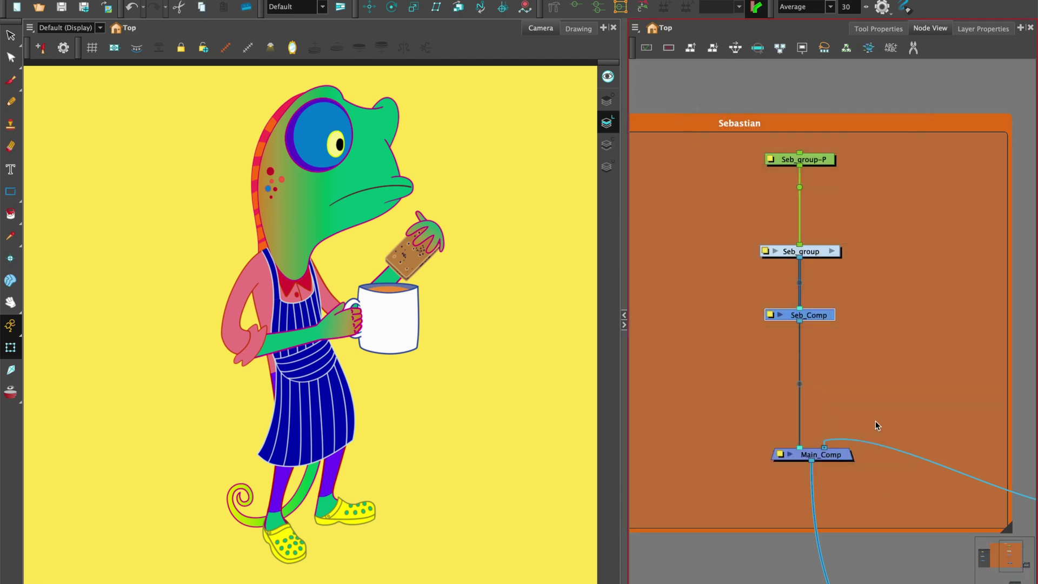
{"action": "left_click", "coordinate": [840, 456]}
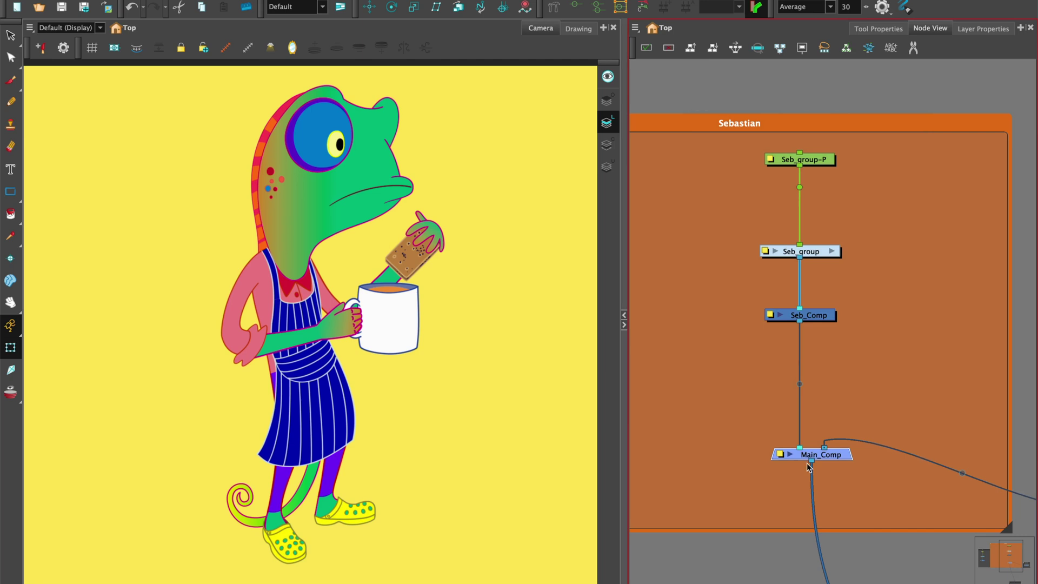
{"action": "left_click_drag", "start_coordinate": [840, 459], "coordinate": [762, 570]}
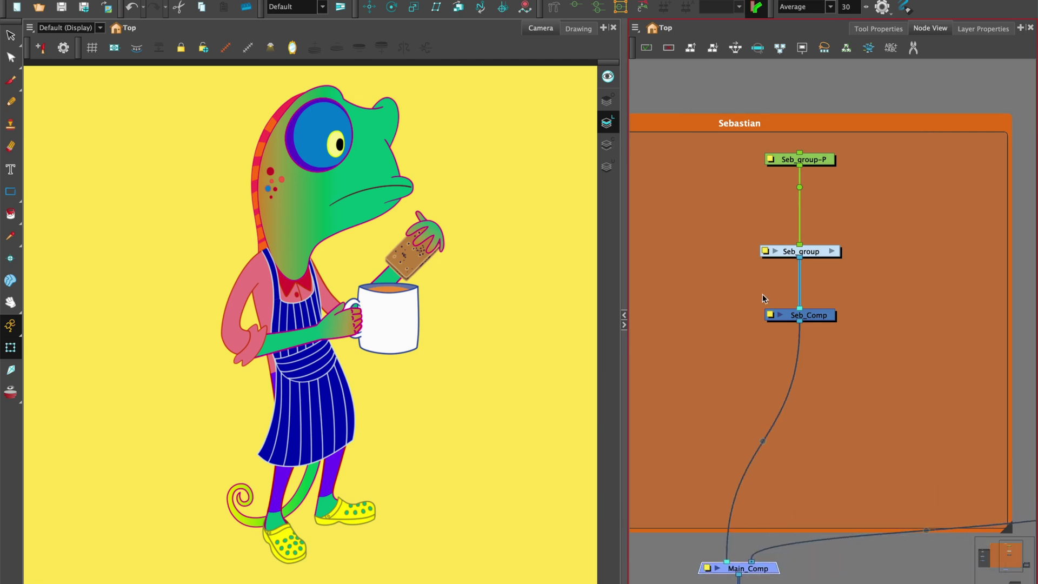
Add an Apply-Peg-Transformation node beside Seb_Comp via the node search.
{"action": "key", "text": "Return"}
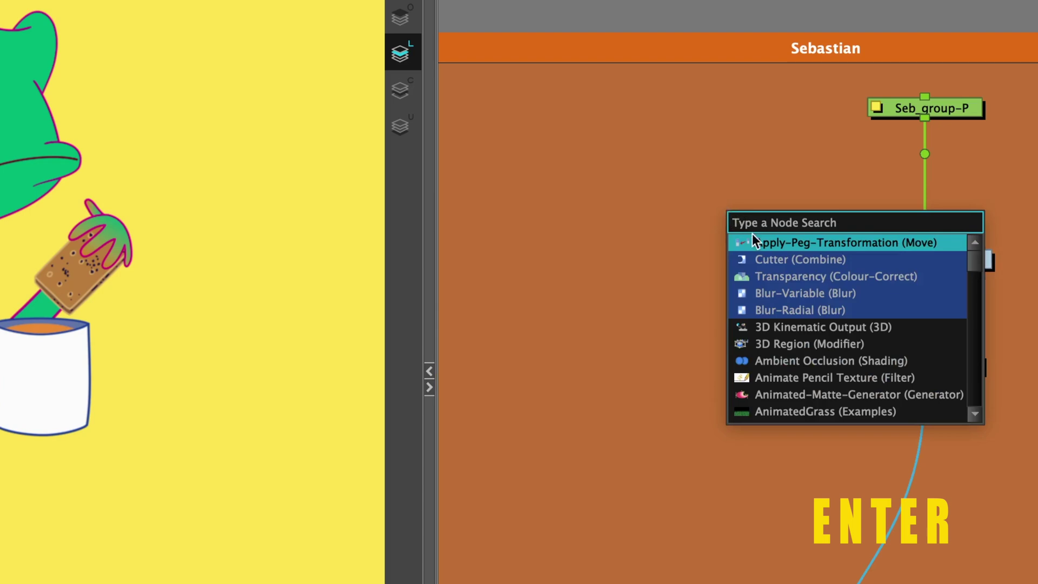
{"action": "type", "text": "ap"}
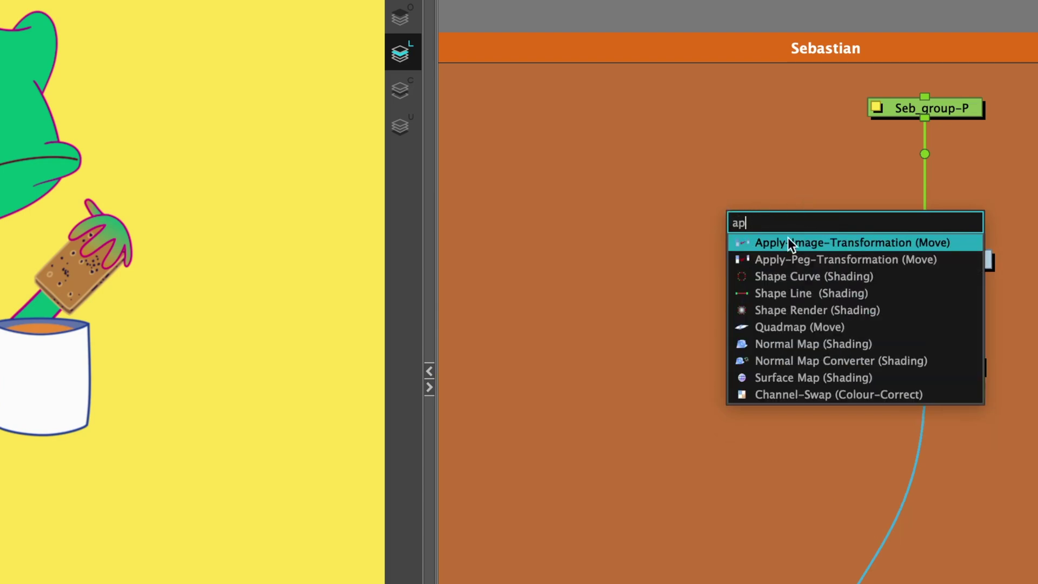
{"action": "left_click", "coordinate": [789, 261]}
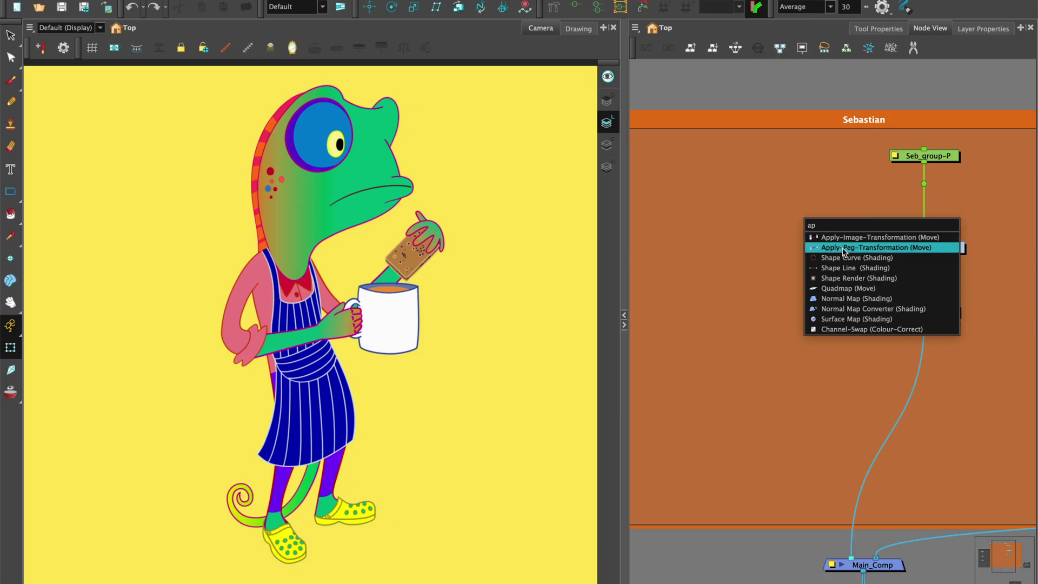
{"action": "double_click", "coordinate": [843, 250]}
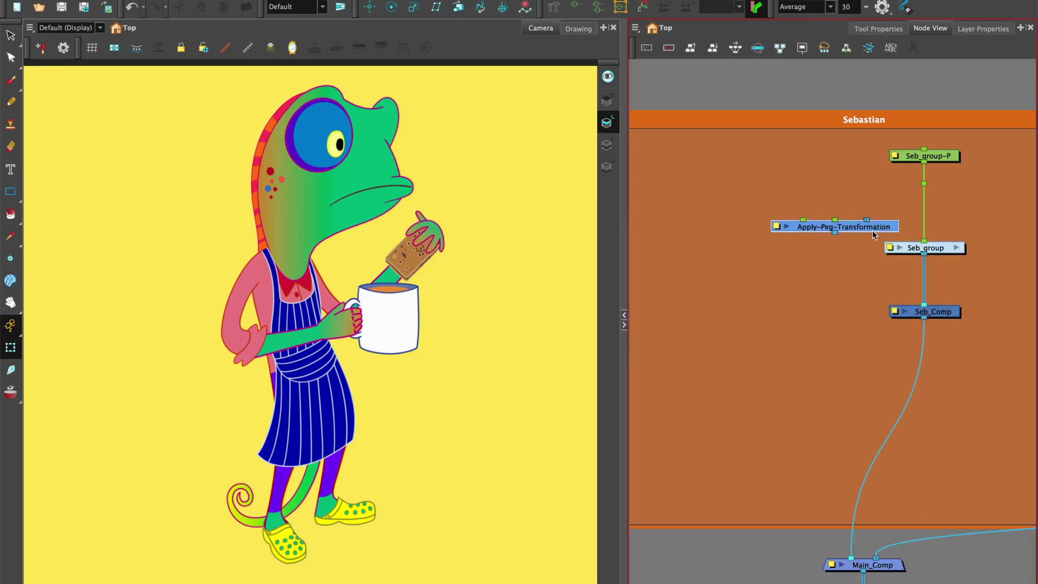
{"action": "left_click", "coordinate": [856, 369]}
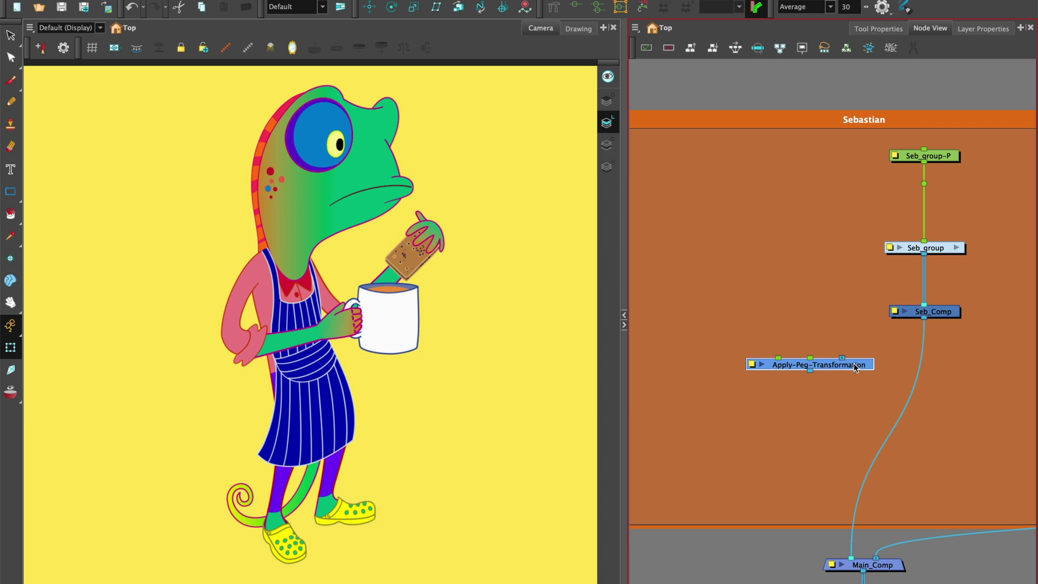
Connect Seb_Comp's output into the peg transformation's image input and select its name for renaming.
{"action": "left_click", "coordinate": [923, 318]}
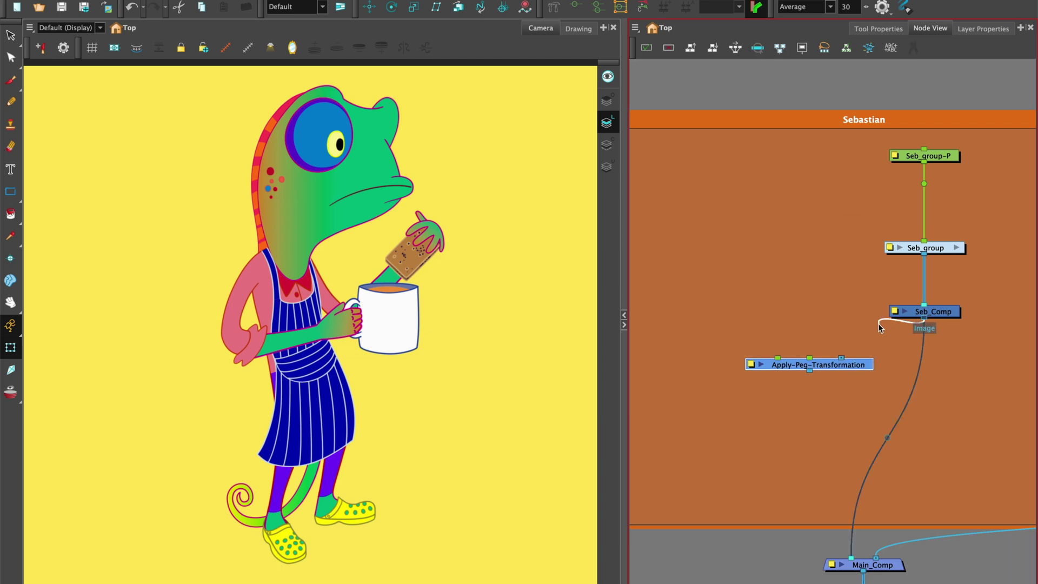
{"action": "left_click_drag", "start_coordinate": [878, 327], "coordinate": [843, 357]}
{"action": "left_click_drag", "start_coordinate": [843, 357], "coordinate": [844, 557]}
{"action": "left_click", "coordinate": [750, 365]}
{"action": "triple_click", "coordinate": [809, 153]}
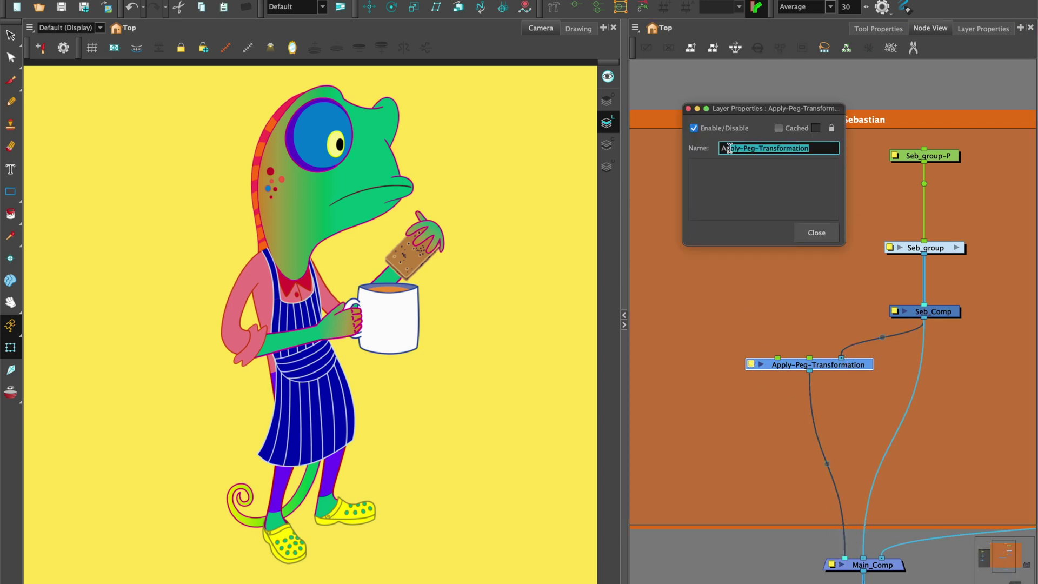
Rename the node APT_shadow and connect a new Quadmap node into it.
{"action": "type", "text": "APT_shadow"}
{"action": "left_click", "coordinate": [816, 232]}
{"action": "key", "text": "Tab"}
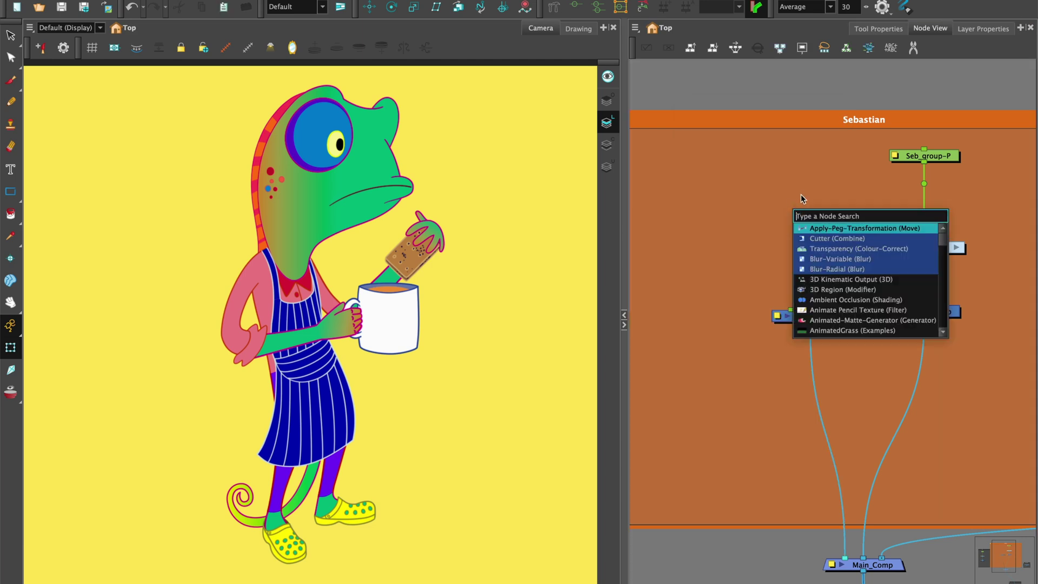
{"action": "type", "text": "qu"}
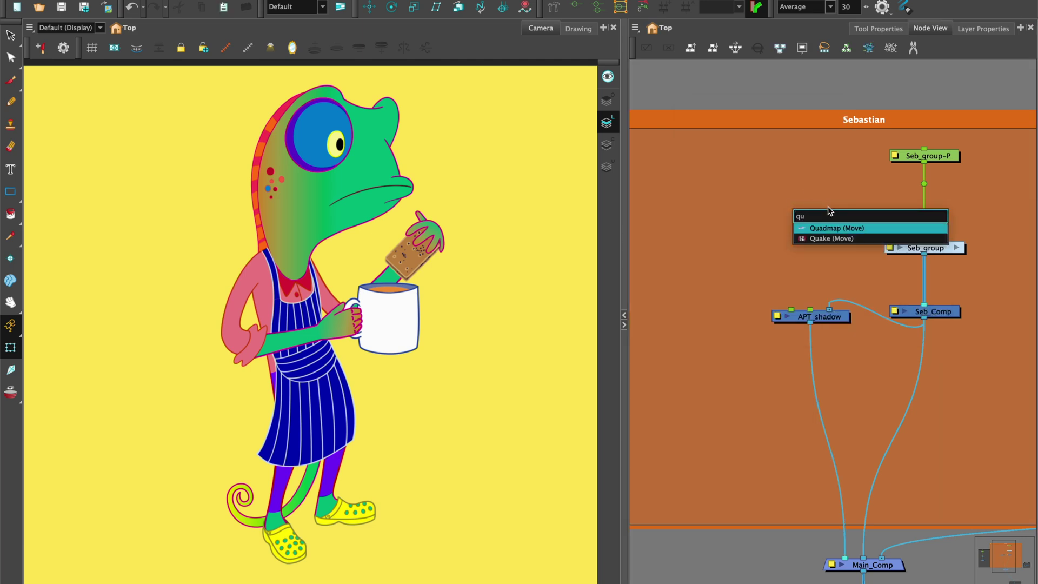
{"action": "left_click", "coordinate": [825, 228]}
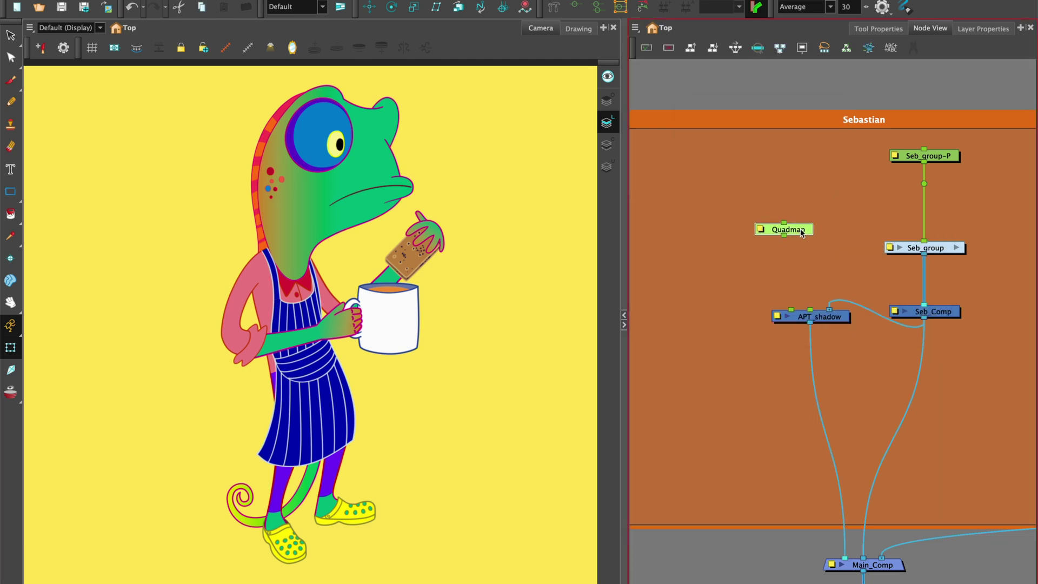
{"action": "left_click_drag", "start_coordinate": [791, 254], "coordinate": [790, 310]}
Add a Shadow node and position it beneath APT_shadow.
{"action": "key", "text": "Return"}
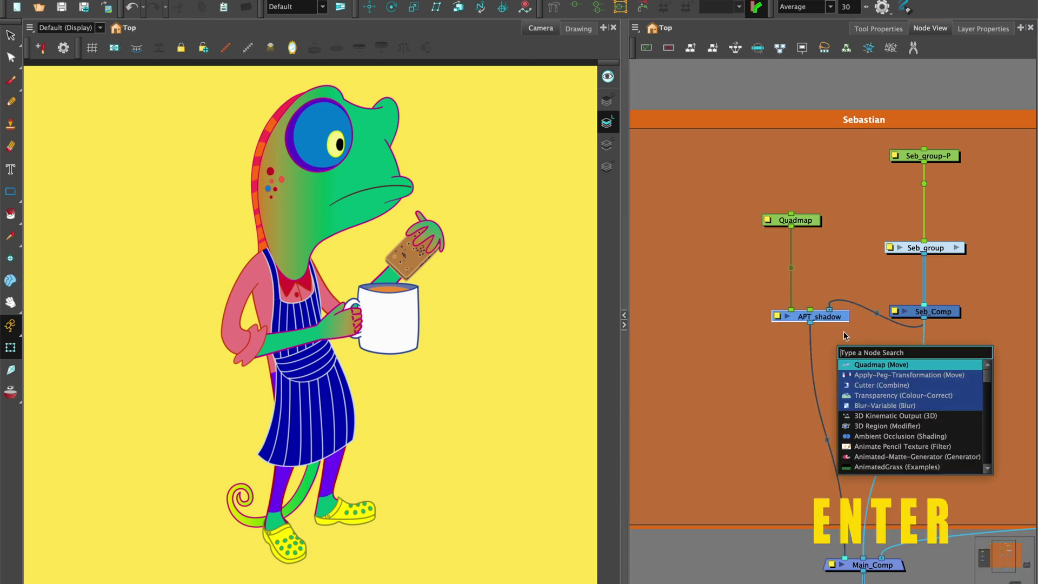
{"action": "type", "text": "sha"}
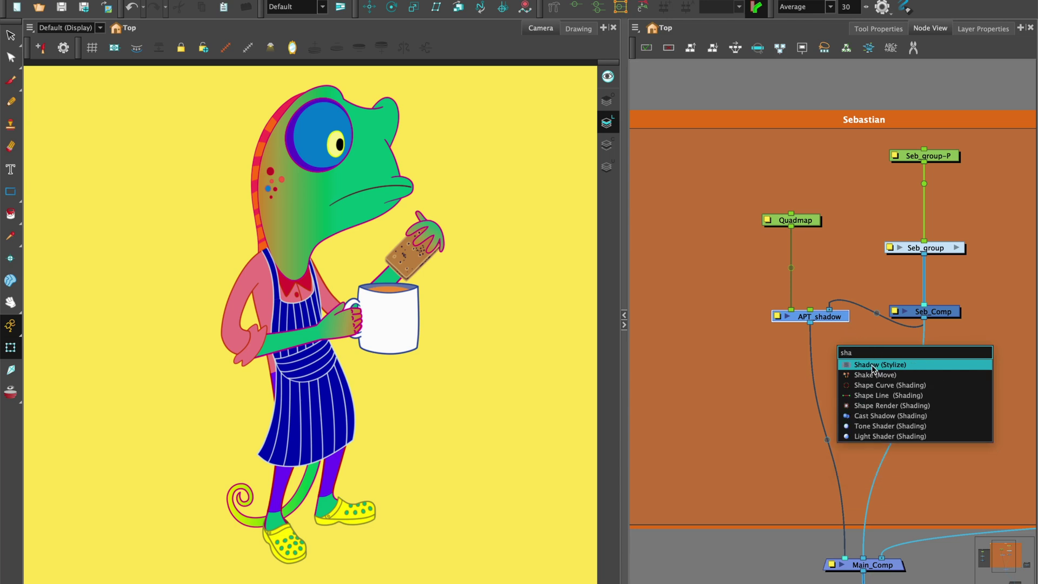
{"action": "key", "text": "Return"}
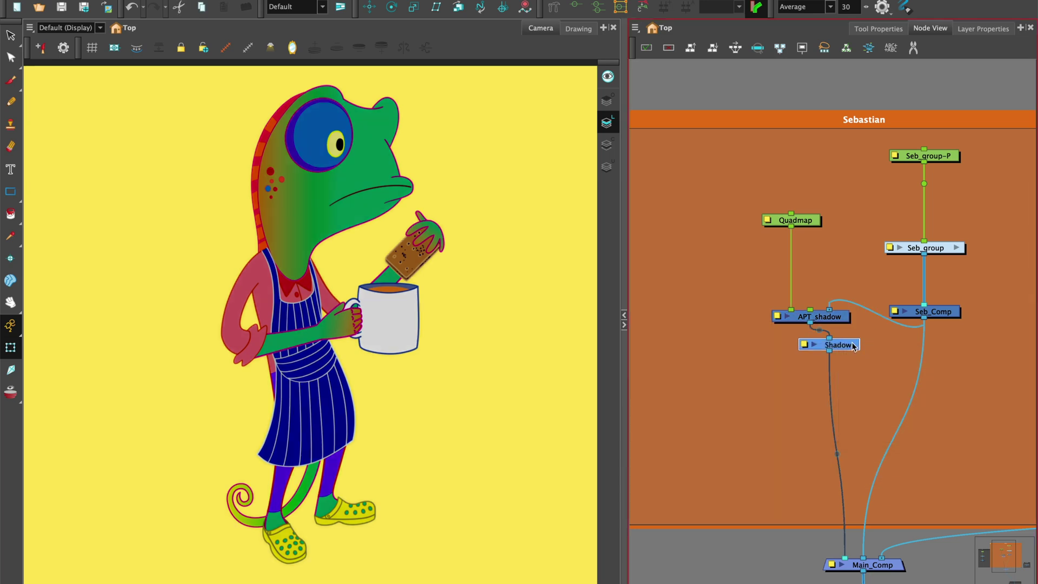
{"action": "left_click_drag", "start_coordinate": [855, 347], "coordinate": [836, 395]}
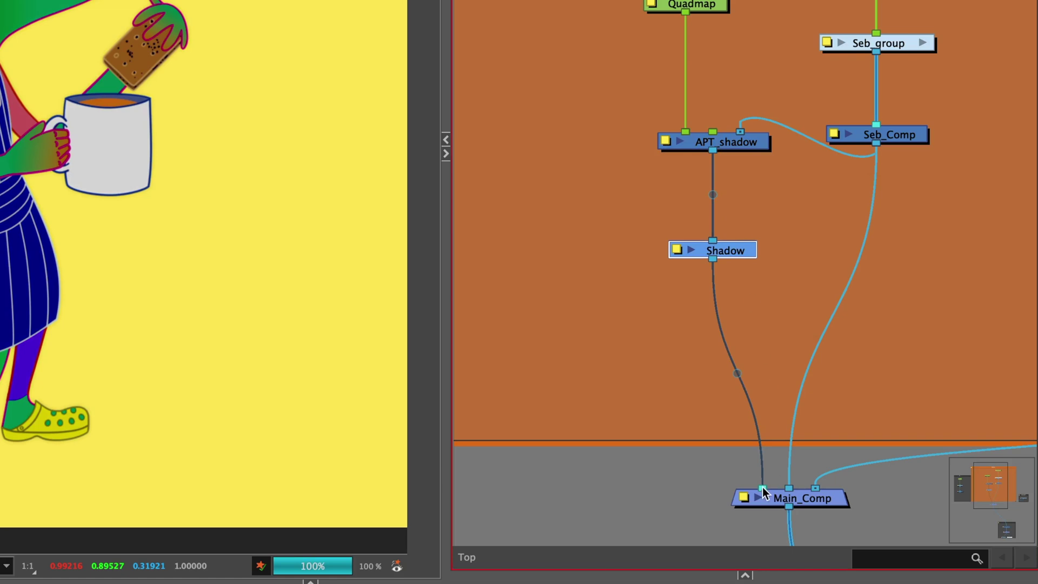
Swap Main_Comp's input order, select the Quadmap and fit the camera frame in view.
{"action": "left_click_drag", "start_coordinate": [773, 488], "coordinate": [789, 490]}
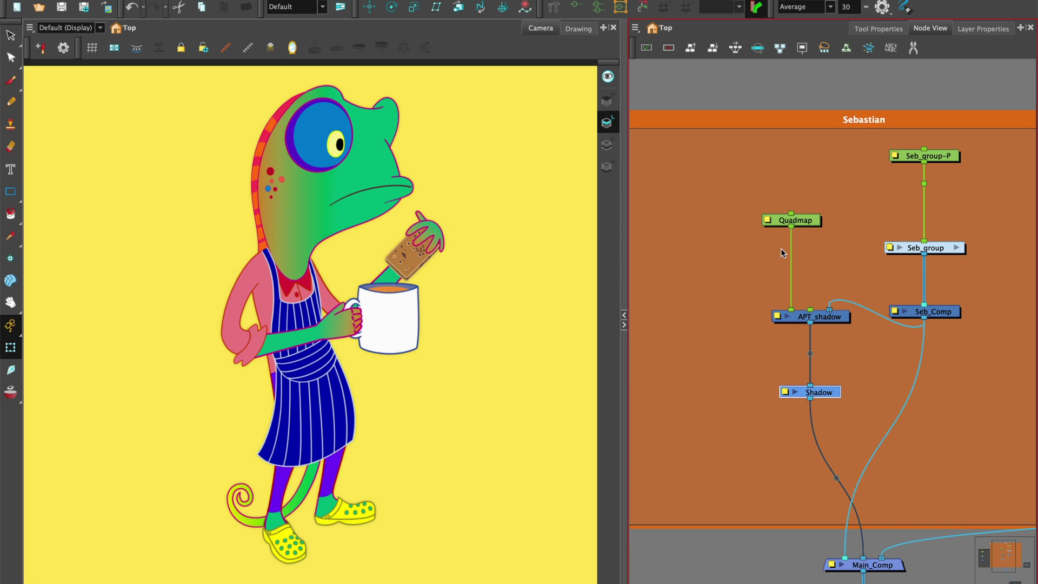
{"action": "left_click", "coordinate": [811, 220]}
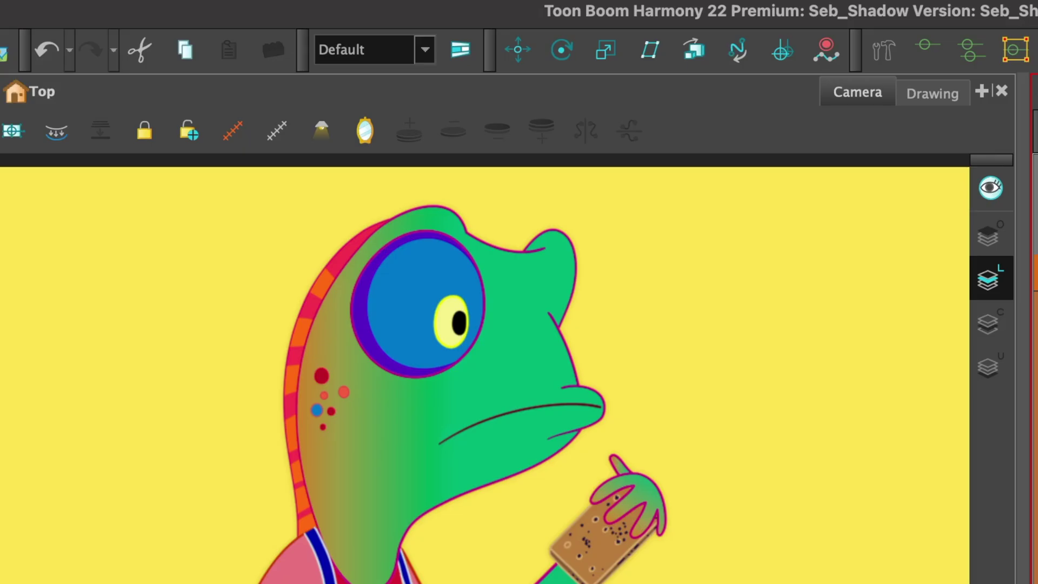
{"action": "left_click", "coordinate": [305, 309]}
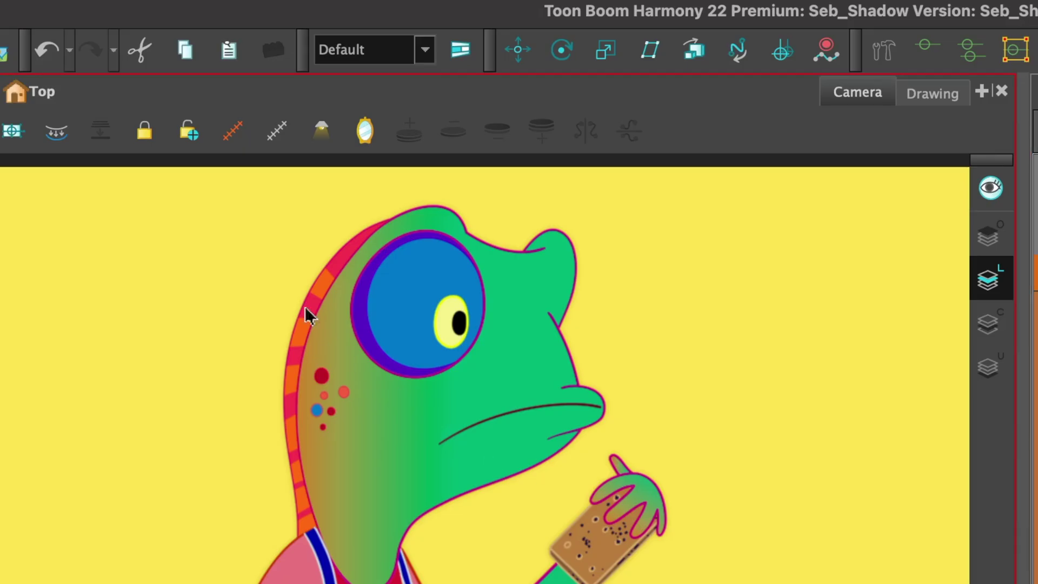
{"action": "left_click", "coordinate": [232, 130]}
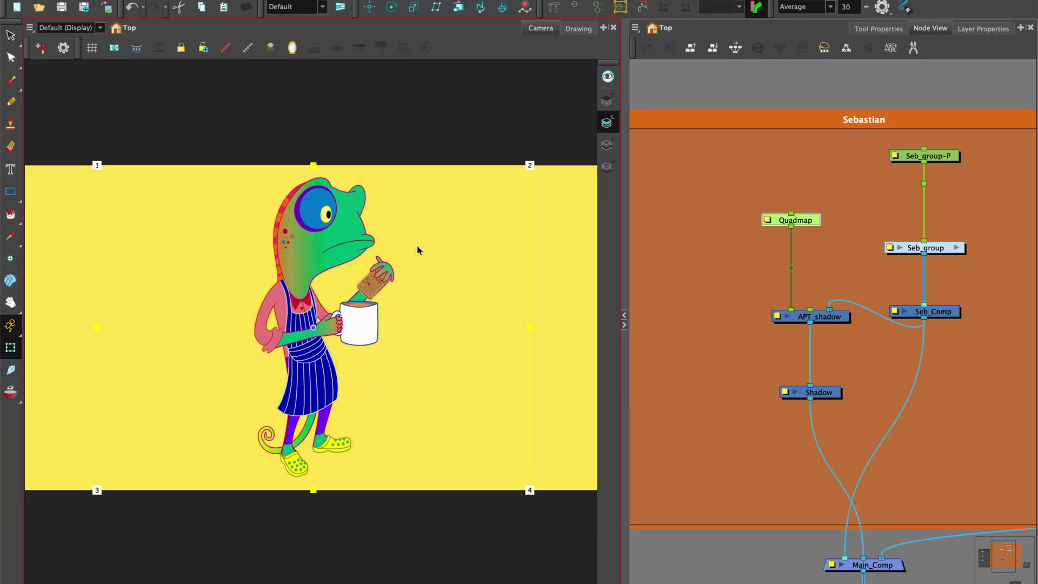
Disable the yellow Colour-Card node with the D key.
{"action": "left_click_drag", "start_coordinate": [960, 389], "coordinate": [760, 258]}
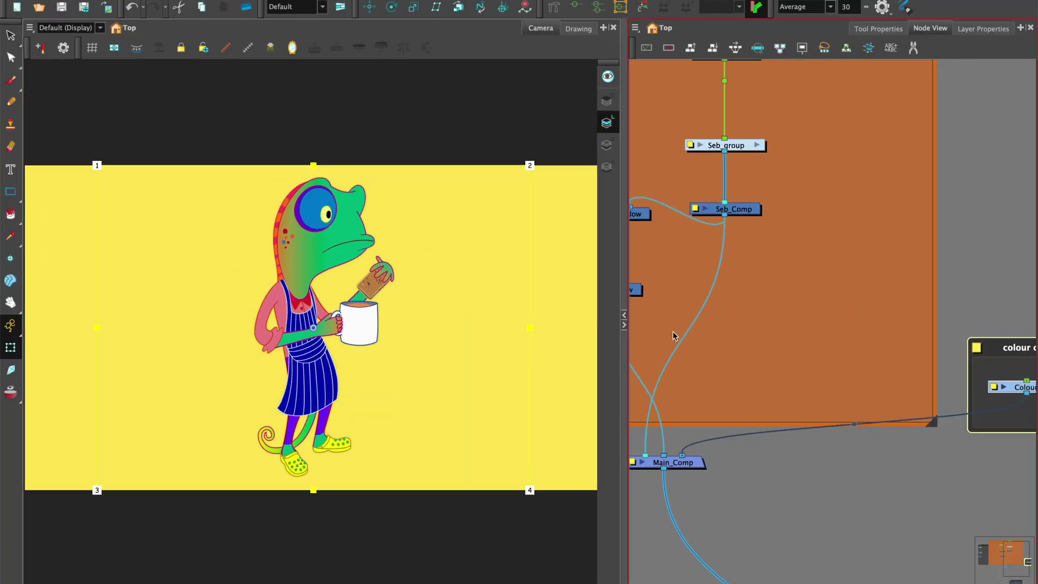
{"action": "key", "text": "d"}
{"action": "left_click_drag", "start_coordinate": [675, 338], "coordinate": [889, 382]}
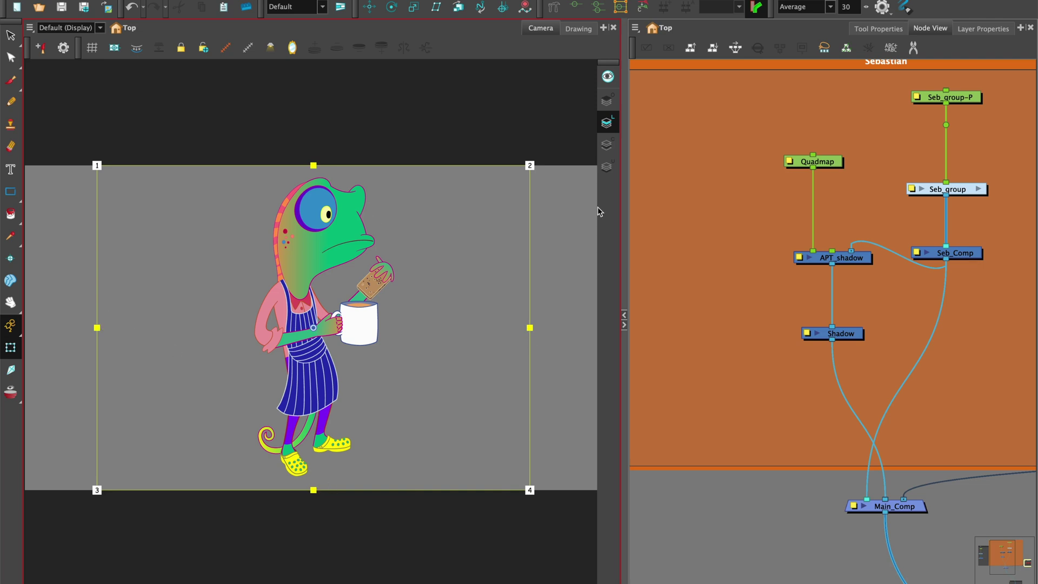
Skew the Quadmap by pulling corners 1 and 2 down-left and shifting its top and bottom edges.
{"action": "left_click", "coordinate": [819, 167]}
{"action": "left_click_drag", "start_coordinate": [97, 166], "coordinate": [39, 239]}
{"action": "left_click_drag", "start_coordinate": [529, 166], "coordinate": [348, 195]}
{"action": "left_click_drag", "start_coordinate": [192, 216], "coordinate": [161, 261]}
{"action": "left_click_drag", "start_coordinate": [313, 490], "coordinate": [354, 487]}
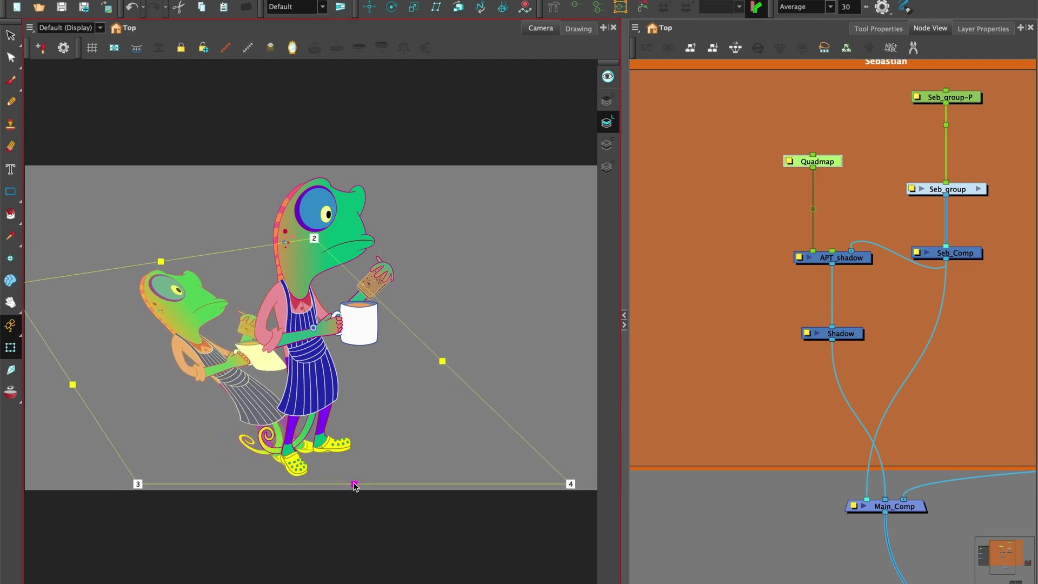
{"action": "left_click_drag", "start_coordinate": [199, 222], "coordinate": [283, 203]}
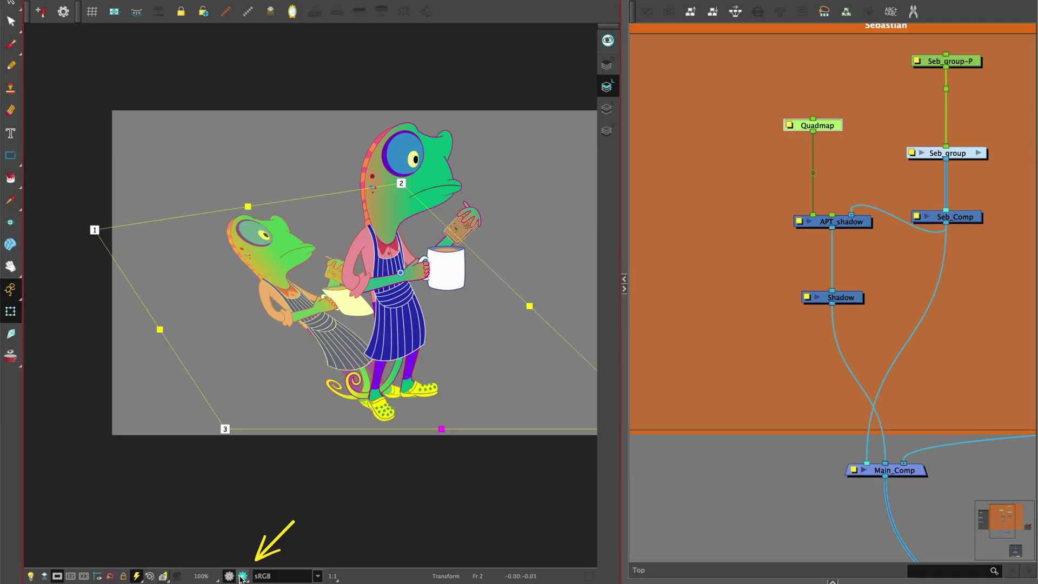
Switch the camera to a rendered preview and re-enable the yellow colour card.
{"action": "left_click", "coordinate": [241, 576]}
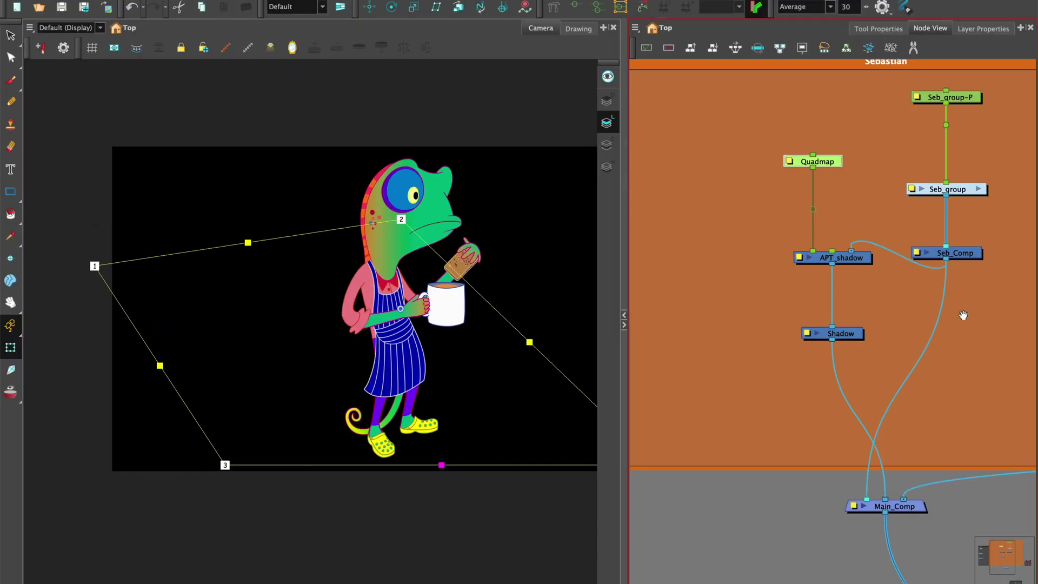
{"action": "left_click_drag", "start_coordinate": [962, 315], "coordinate": [871, 293]}
{"action": "key", "text": "d"}
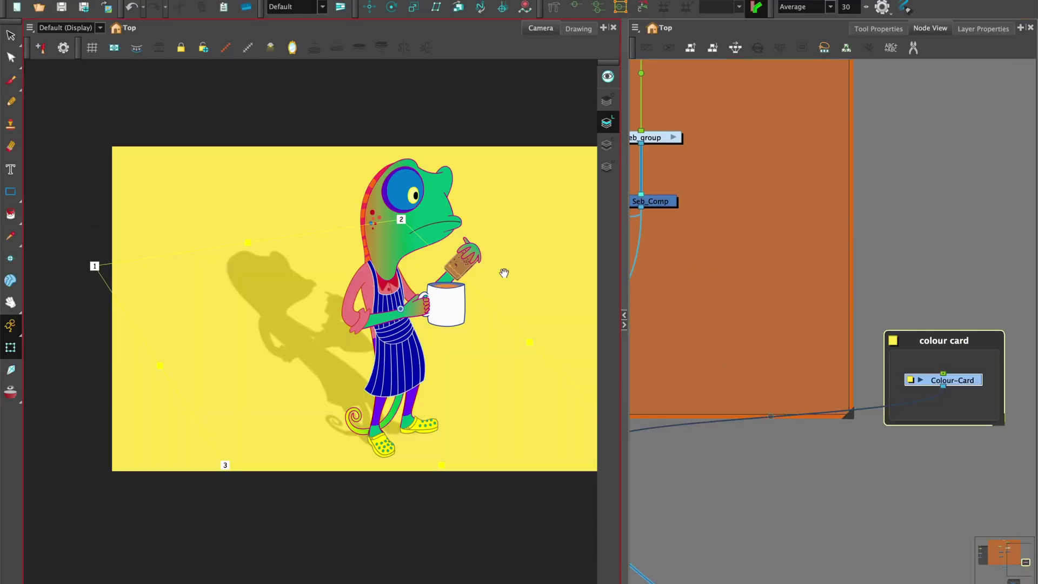
{"action": "left_click_drag", "start_coordinate": [715, 264], "coordinate": [913, 287]}
Reshape the Quadmap corners so the shadow stretches down-left across the floor.
{"action": "left_click", "coordinate": [249, 242]}
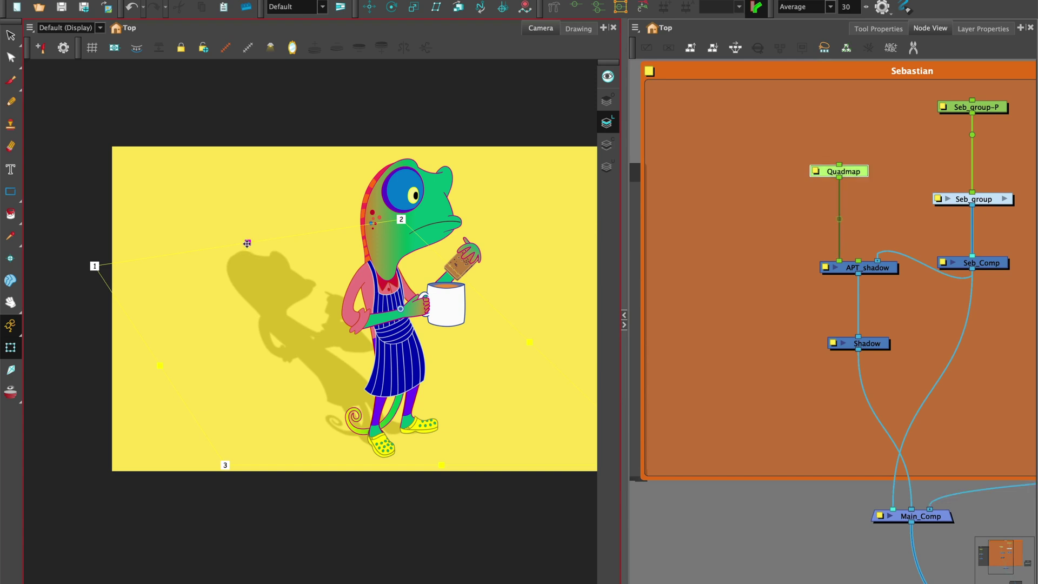
{"action": "left_click_drag", "start_coordinate": [249, 243], "coordinate": [186, 298]}
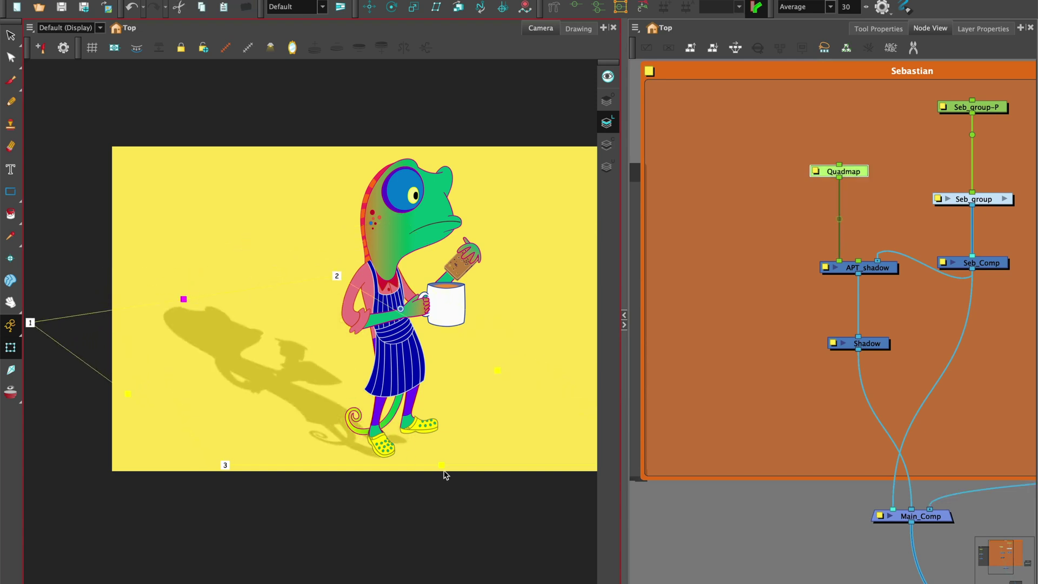
{"action": "mouse_move", "coordinate": [453, 454]}
{"action": "left_mouse_down"}
{"action": "mouse_move", "coordinate": [456, 463]}
{"action": "mouse_move", "coordinate": [451, 451]}
{"action": "left_mouse_up"}
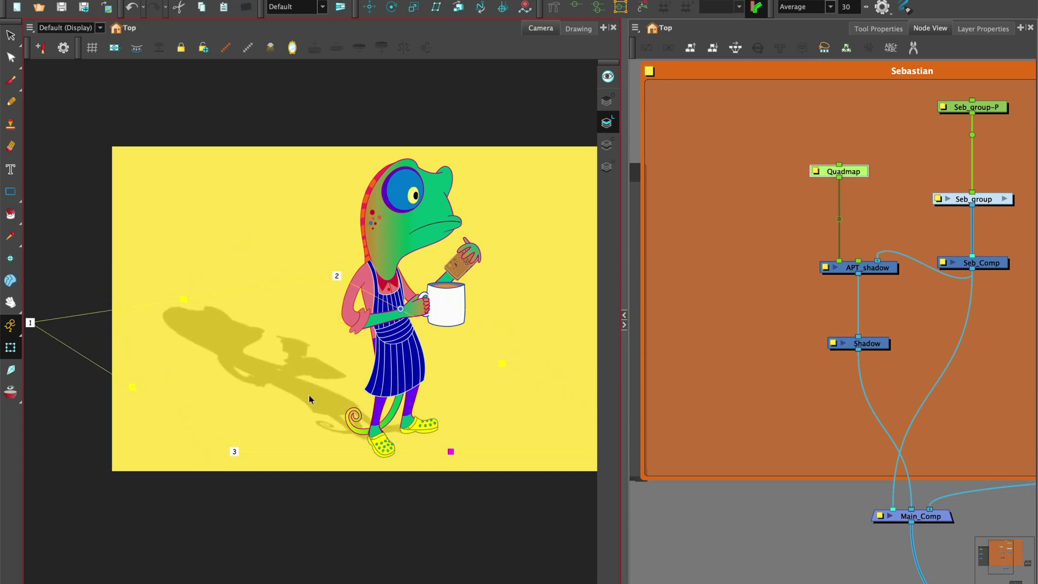
{"action": "left_click_drag", "start_coordinate": [30, 323], "coordinate": [30, 332]}
{"action": "left_click_drag", "start_coordinate": [451, 451], "coordinate": [459, 449]}
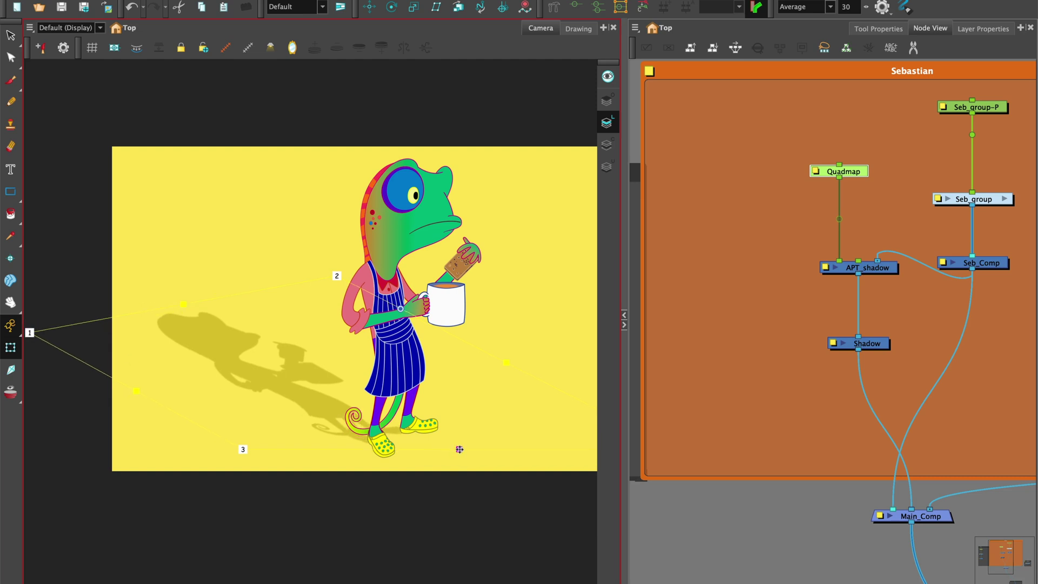
{"action": "left_click_drag", "start_coordinate": [184, 303], "coordinate": [194, 313]}
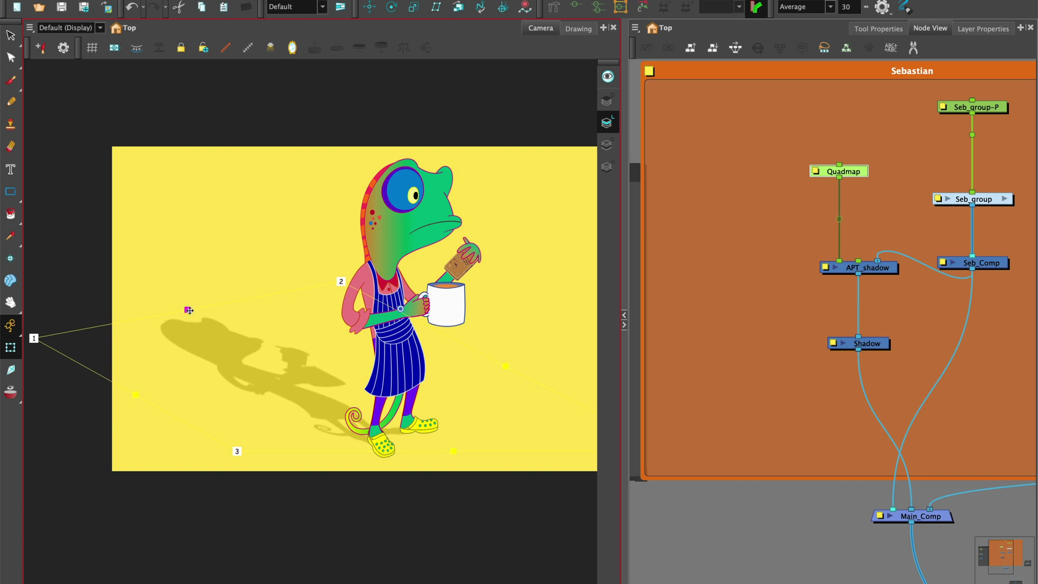
{"action": "left_click_drag", "start_coordinate": [341, 282], "coordinate": [360, 293]}
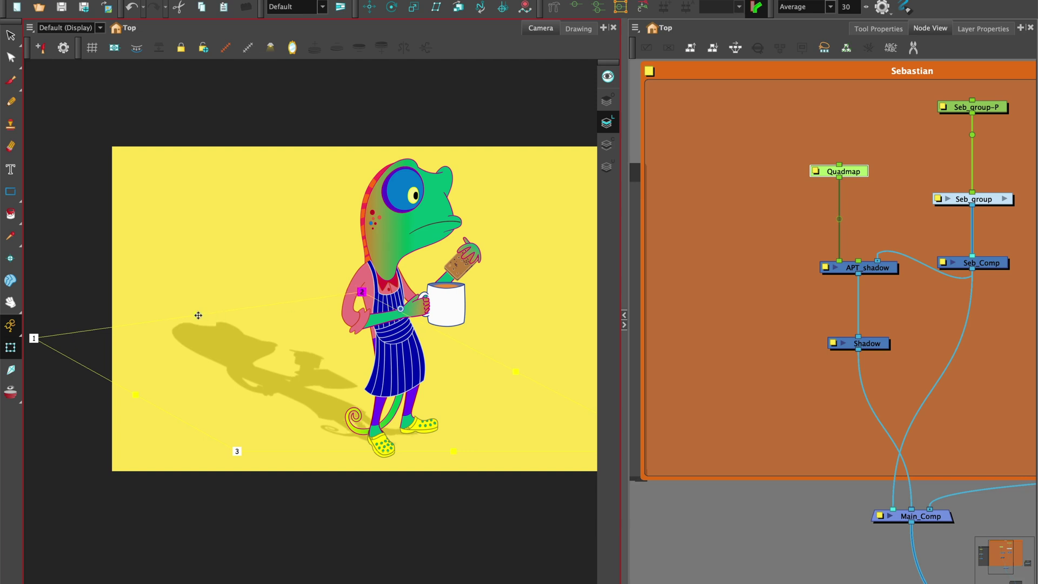
{"action": "left_click_drag", "start_coordinate": [198, 315], "coordinate": [203, 312]}
Refine corner point 2 and the edge between points 1 and 2, then zoom in.
{"action": "left_click", "coordinate": [453, 450]}
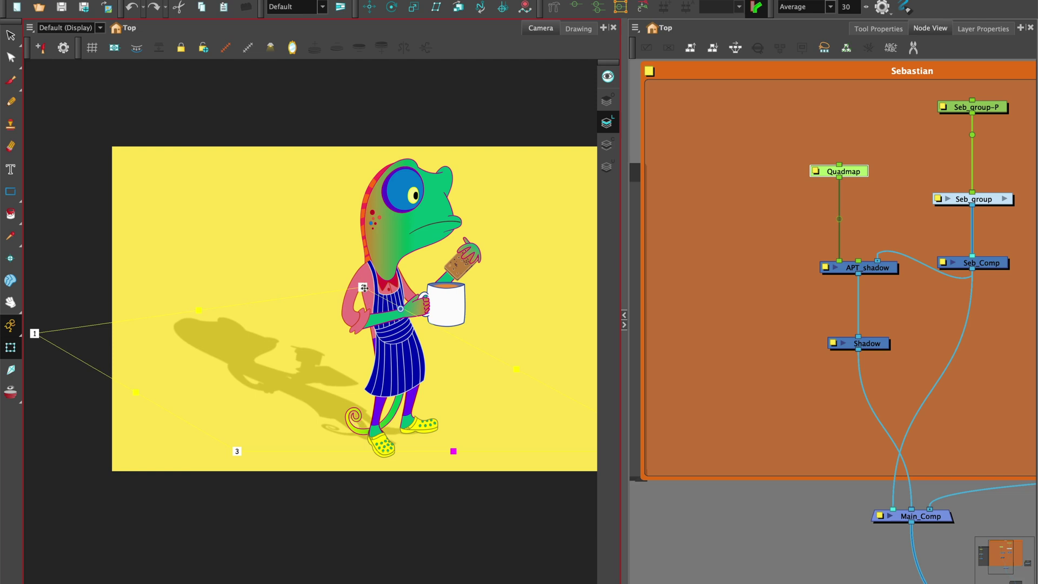
{"action": "left_click_drag", "start_coordinate": [365, 296], "coordinate": [371, 292]}
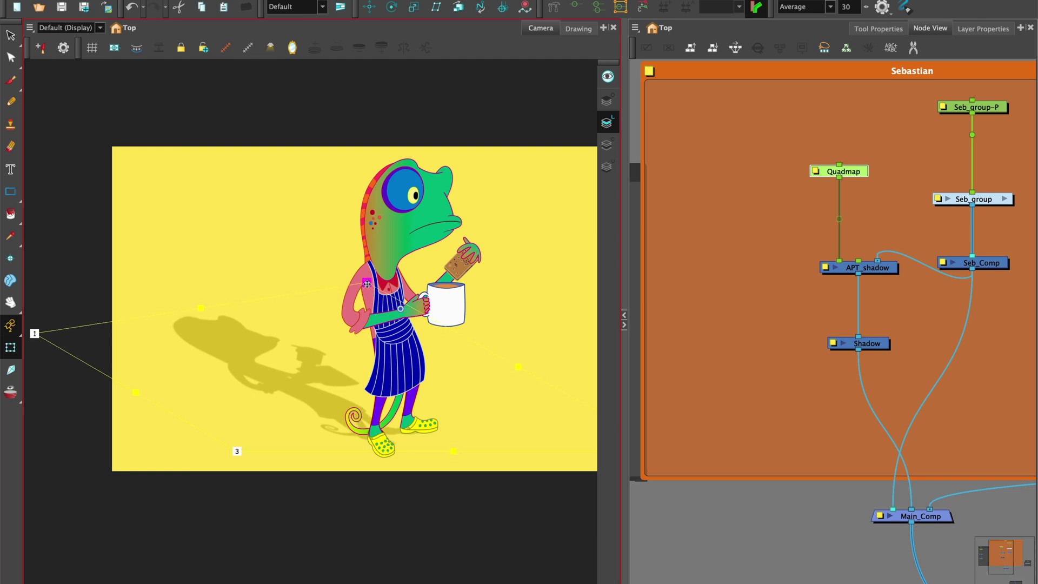
{"action": "left_click_drag", "start_coordinate": [200, 308], "coordinate": [194, 312]}
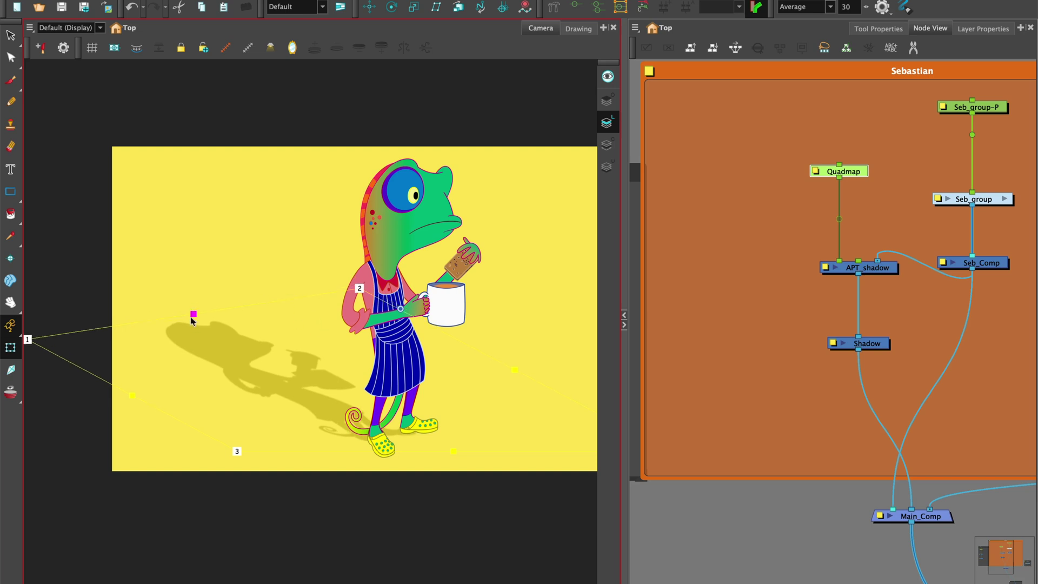
{"action": "left_click", "coordinate": [361, 287]}
{"action": "left_click_drag", "start_coordinate": [361, 289], "coordinate": [371, 281]}
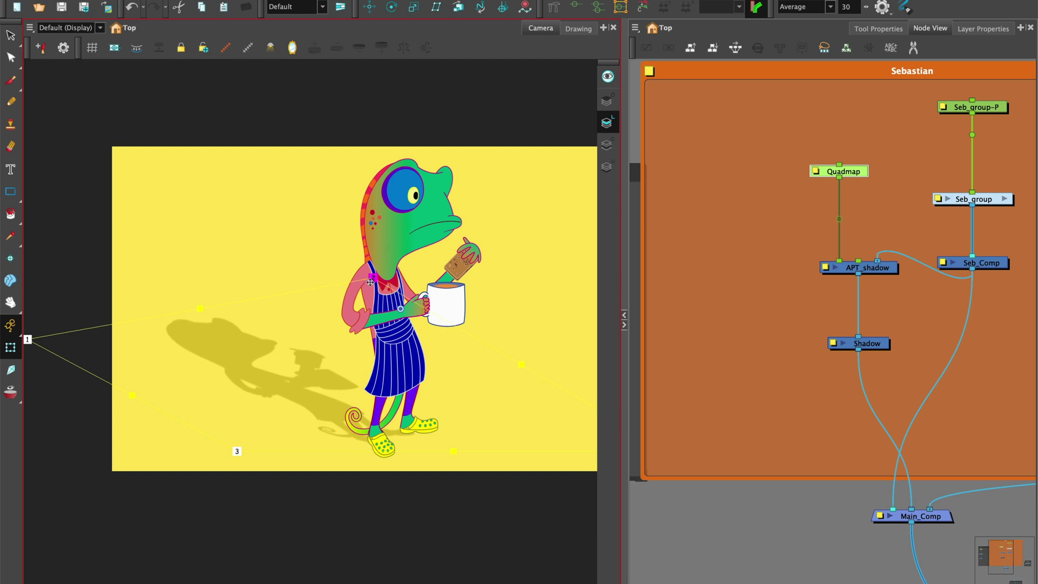
{"action": "key", "text": "ctrl+z"}
{"action": "key", "text": "ctrl+z"}
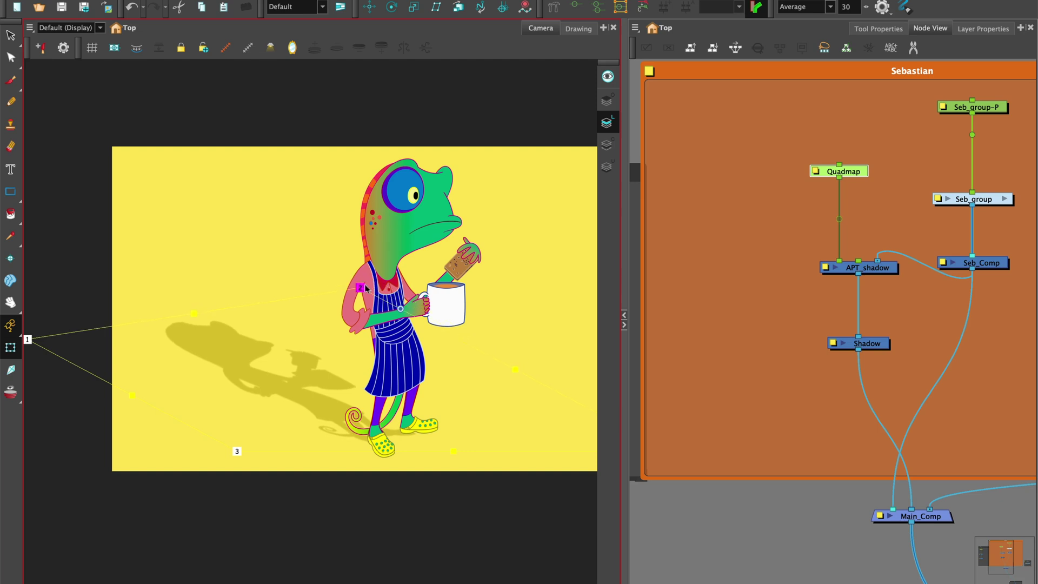
{"action": "left_click_drag", "start_coordinate": [195, 313], "coordinate": [194, 307]}
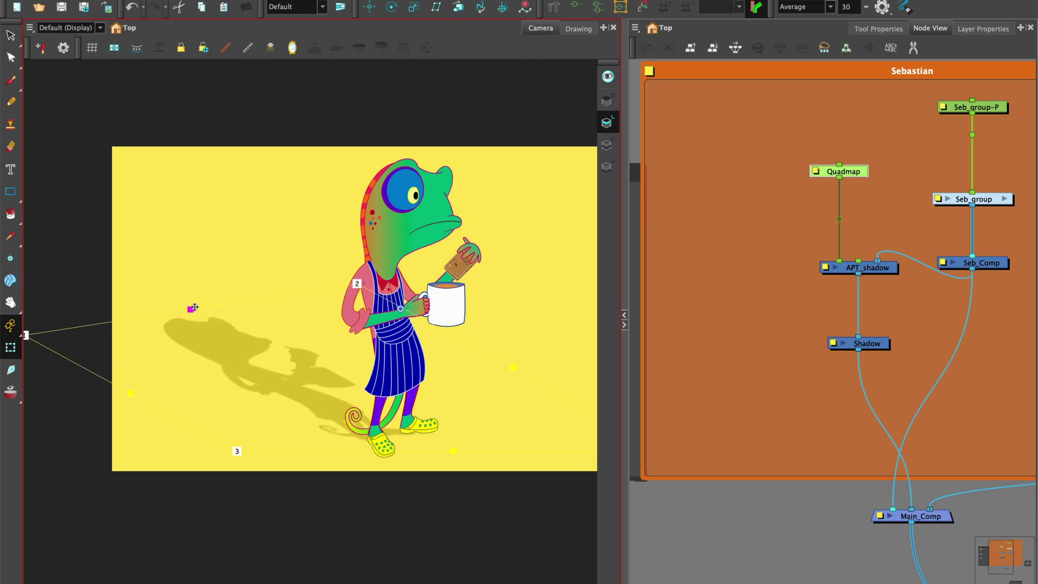
{"action": "scroll", "coordinate": [323, 392], "scroll_direction": "up", "scroll_amount": 2}
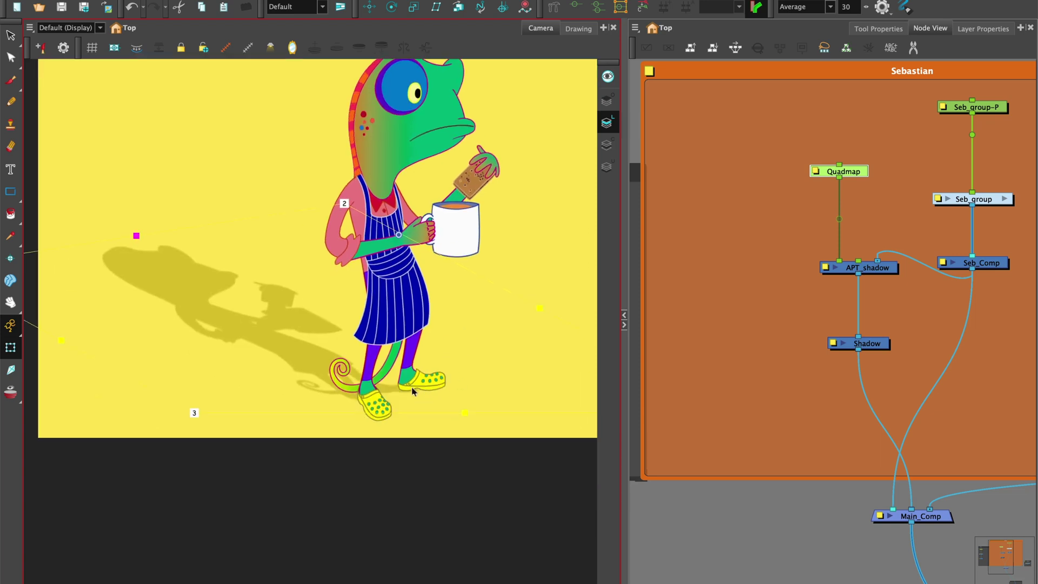
Move the Shadow node up and set its blur Radius to 5 in Layer Properties.
{"action": "left_click", "coordinate": [250, 361]}
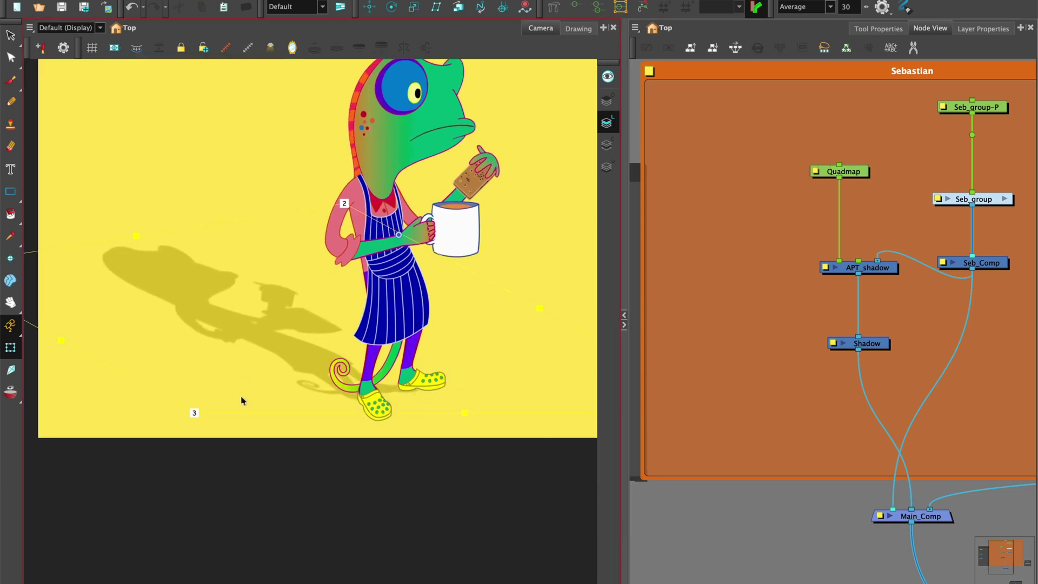
{"action": "left_click_drag", "start_coordinate": [881, 346], "coordinate": [881, 319]}
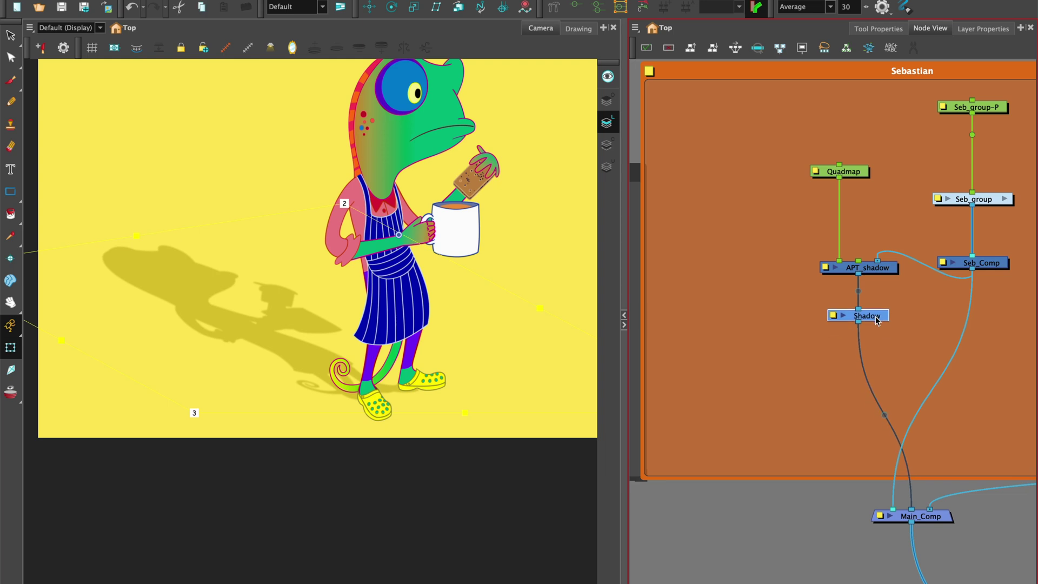
{"action": "left_click", "coordinate": [991, 29]}
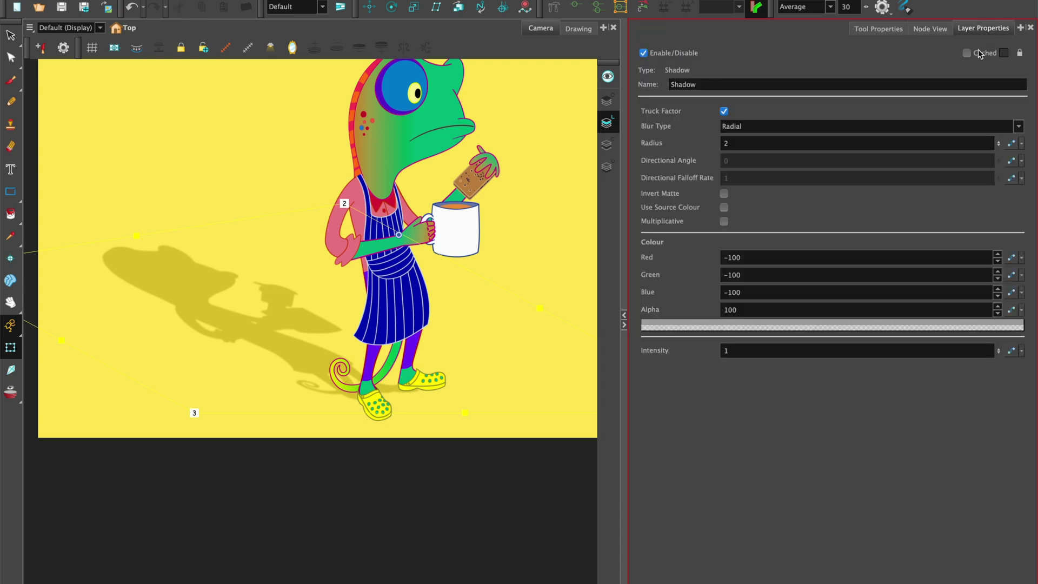
{"action": "left_click", "coordinate": [735, 142]}
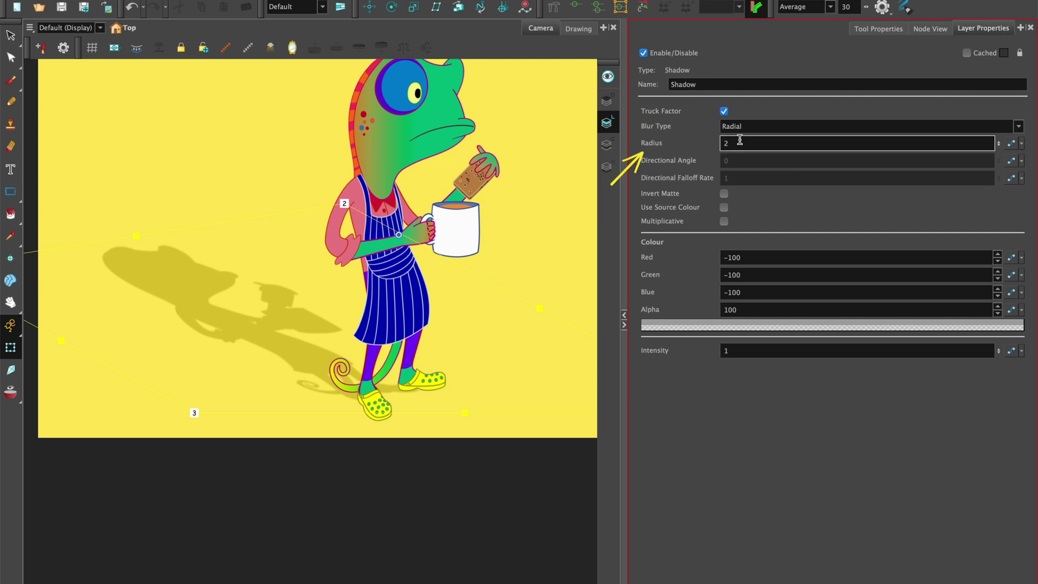
{"action": "double_click", "coordinate": [736, 139]}
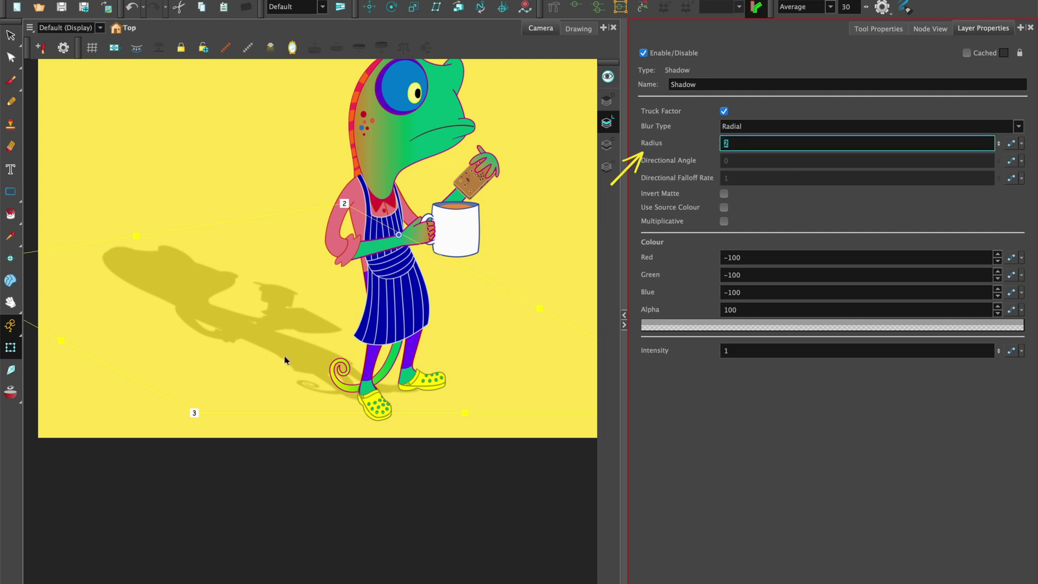
{"action": "type", "text": "15"}
{"action": "key", "text": "Return"}
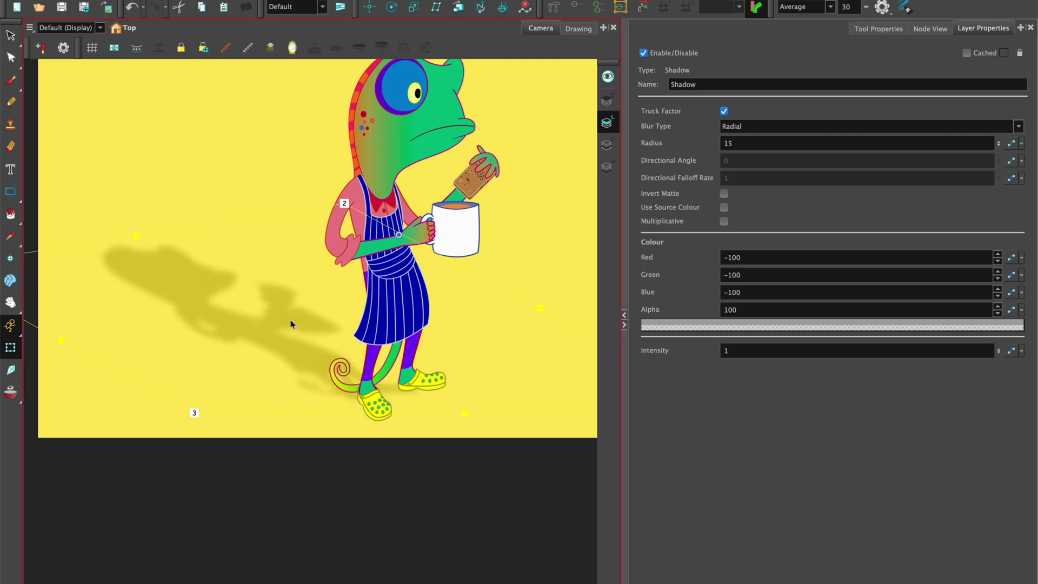
{"action": "left_click", "coordinate": [736, 141]}
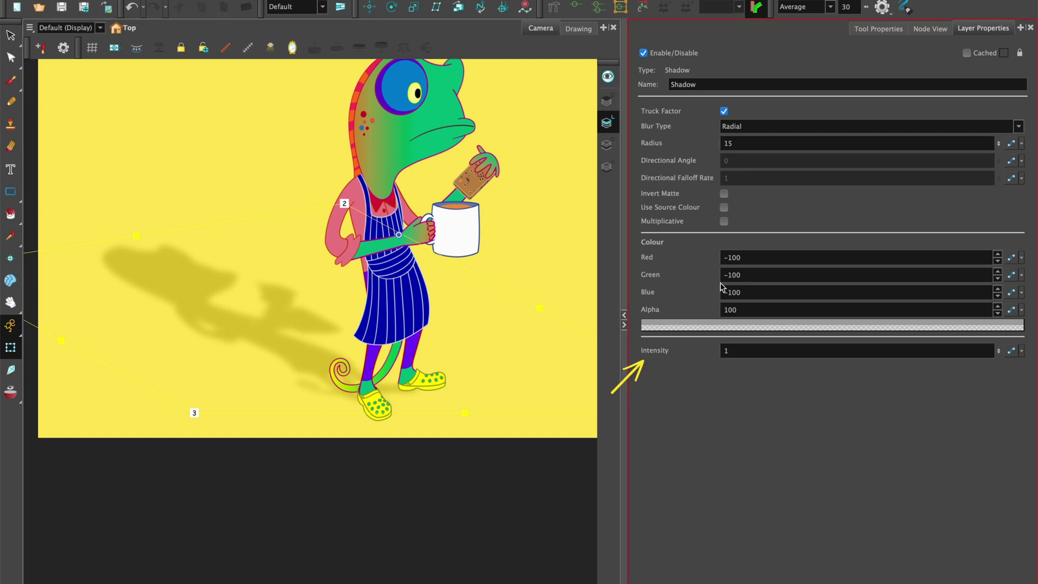
Set the shadow Intensity to 2, enable Multiplicative, and open the shadow colour picker.
{"action": "left_click", "coordinate": [733, 350]}
{"action": "double_click", "coordinate": [733, 350]}
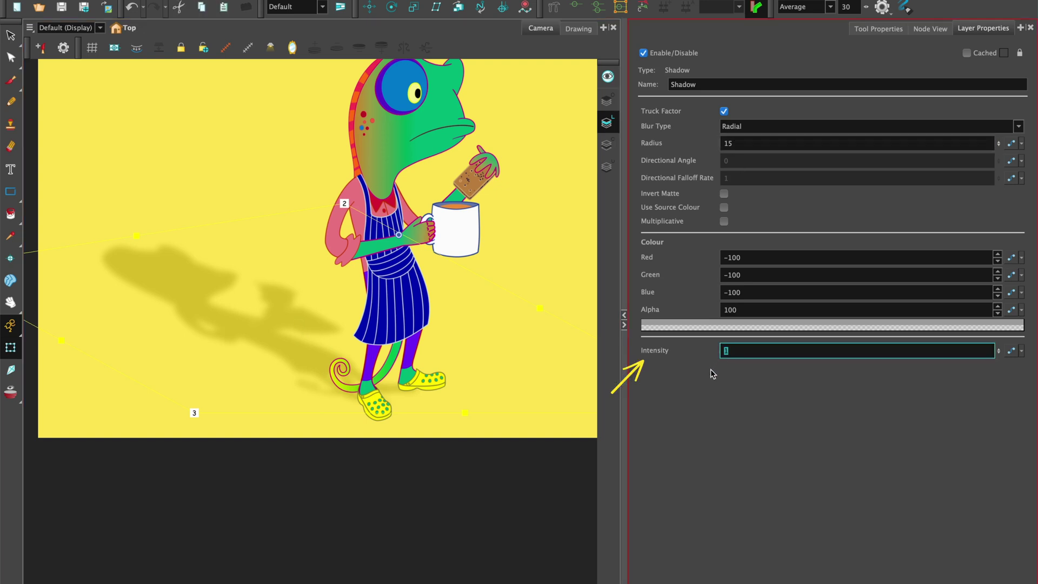
{"action": "type", "text": "2"}
{"action": "key", "text": "Return"}
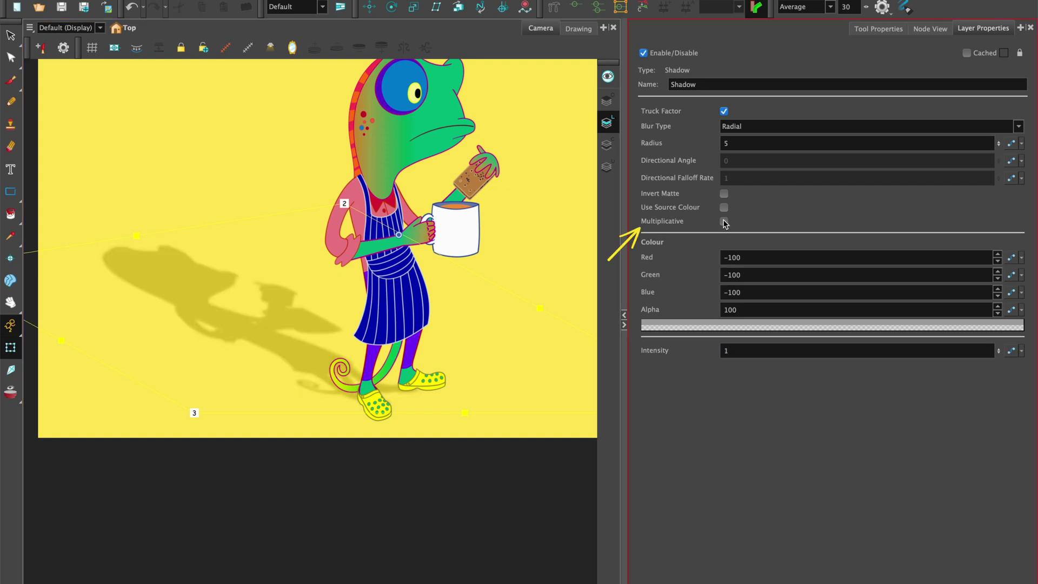
{"action": "left_click", "coordinate": [724, 222]}
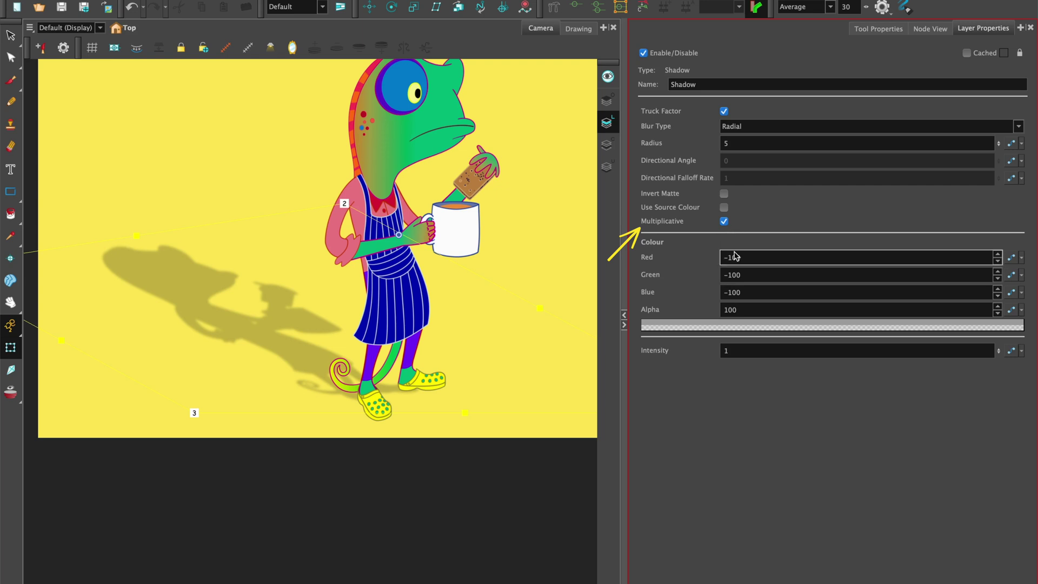
{"action": "left_click", "coordinate": [770, 327]}
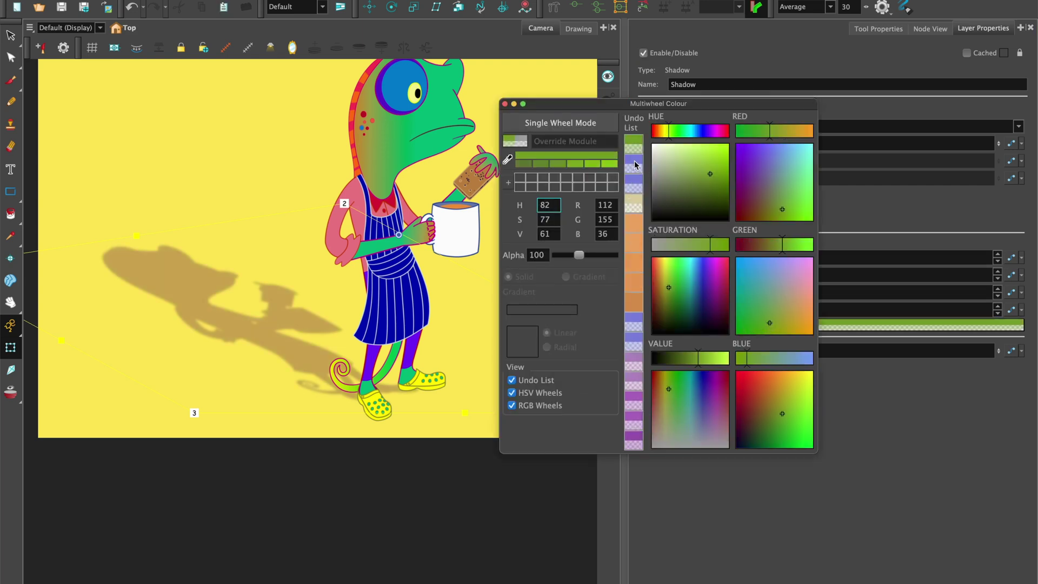
Tint the shadow blue and set its Intensity to 0.7.
{"action": "left_click", "coordinate": [635, 166]}
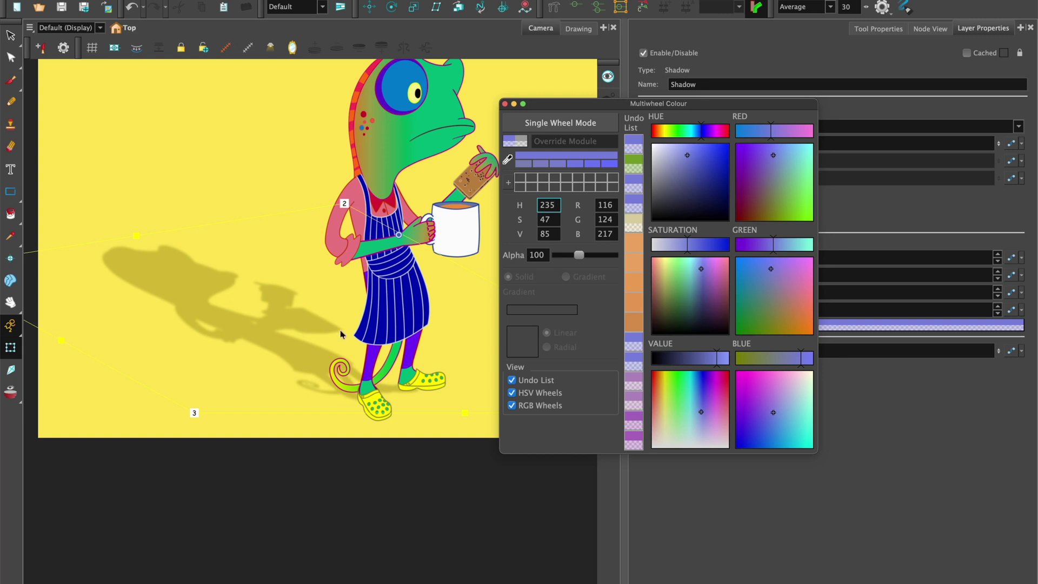
{"action": "left_click_drag", "start_coordinate": [754, 108], "coordinate": [875, 87]}
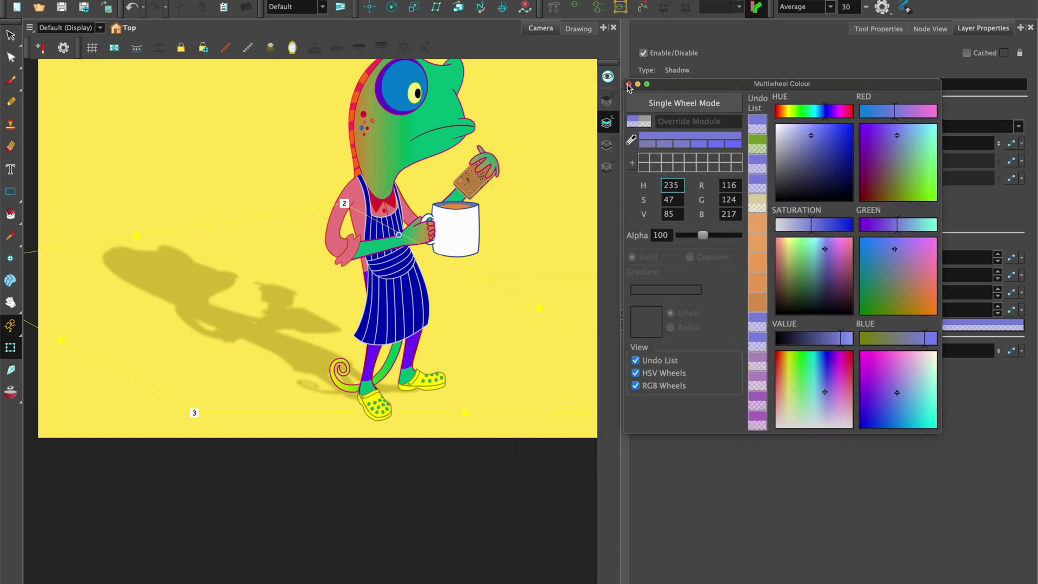
{"action": "left_click", "coordinate": [628, 84]}
{"action": "left_click", "coordinate": [729, 350]}
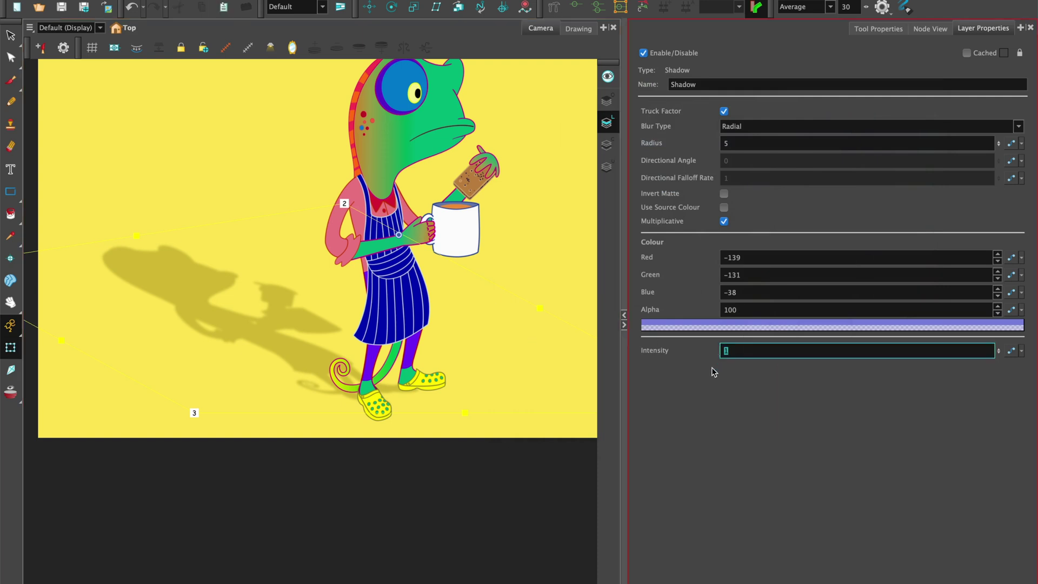
{"action": "type", "text": ".7"}
{"action": "key", "text": "Return"}
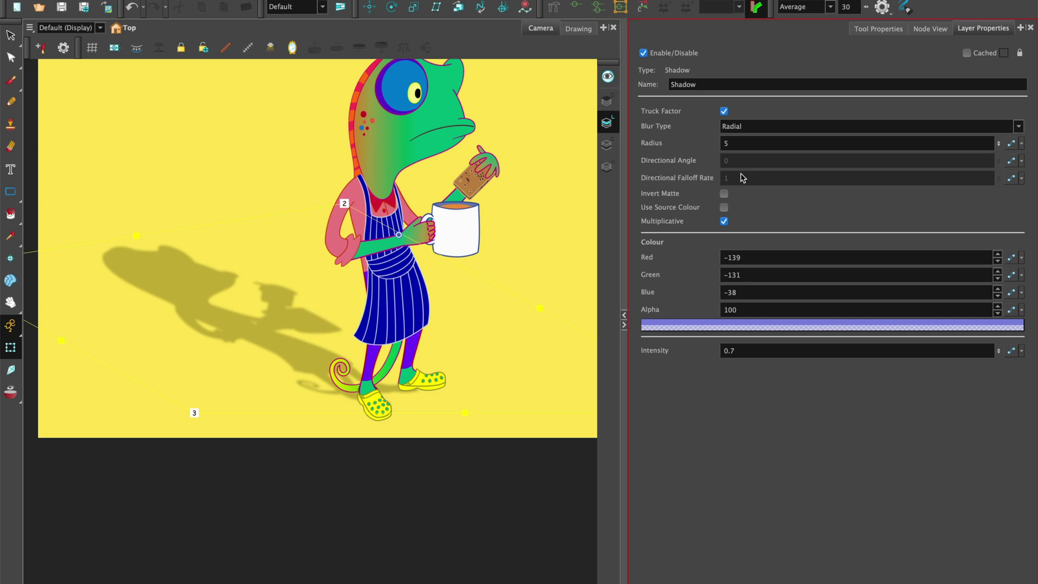
Change the shadow's blur Radius to 8.
{"action": "left_click", "coordinate": [725, 144]}
{"action": "key", "text": "BackSpace"}
{"action": "key", "text": "ctrl+z"}
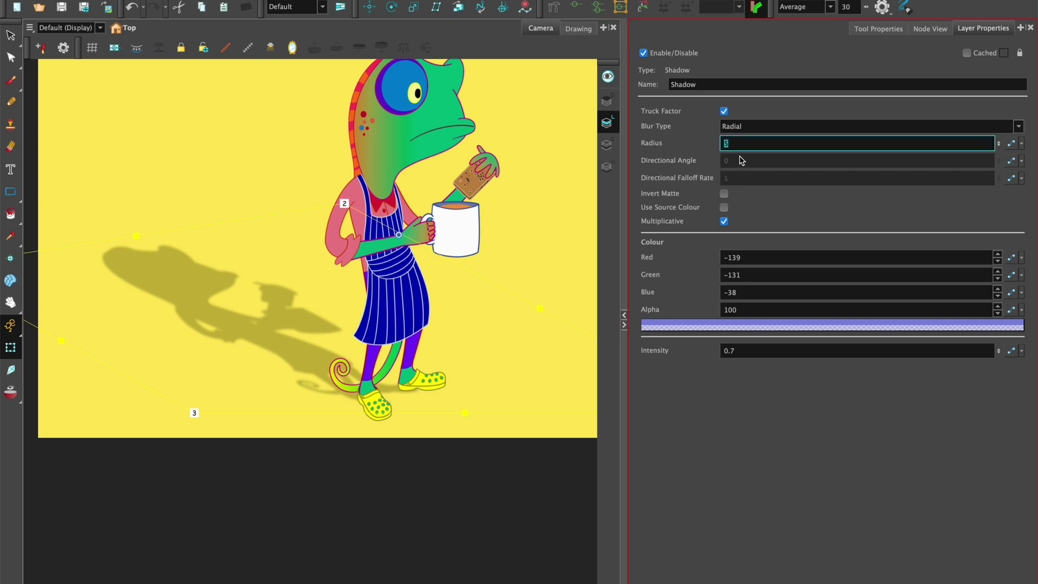
{"action": "type", "text": "8"}
{"action": "key", "text": "Return"}
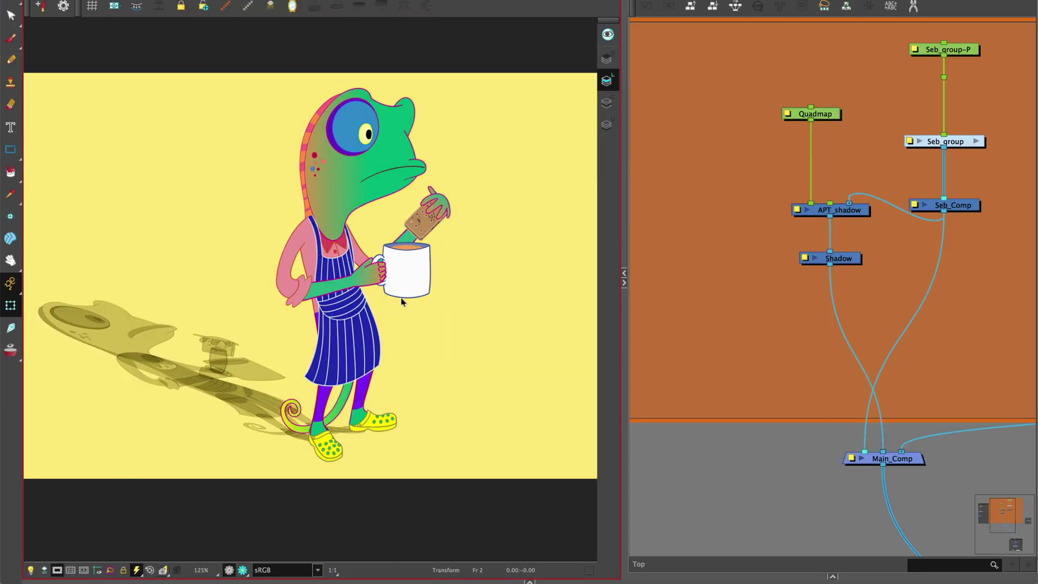
Create a 'falloff' drawing layer wired into Main_Comp, with the Brush and colour palettes ready.
{"action": "left_click_drag", "start_coordinate": [451, 274], "coordinate": [514, 290]}
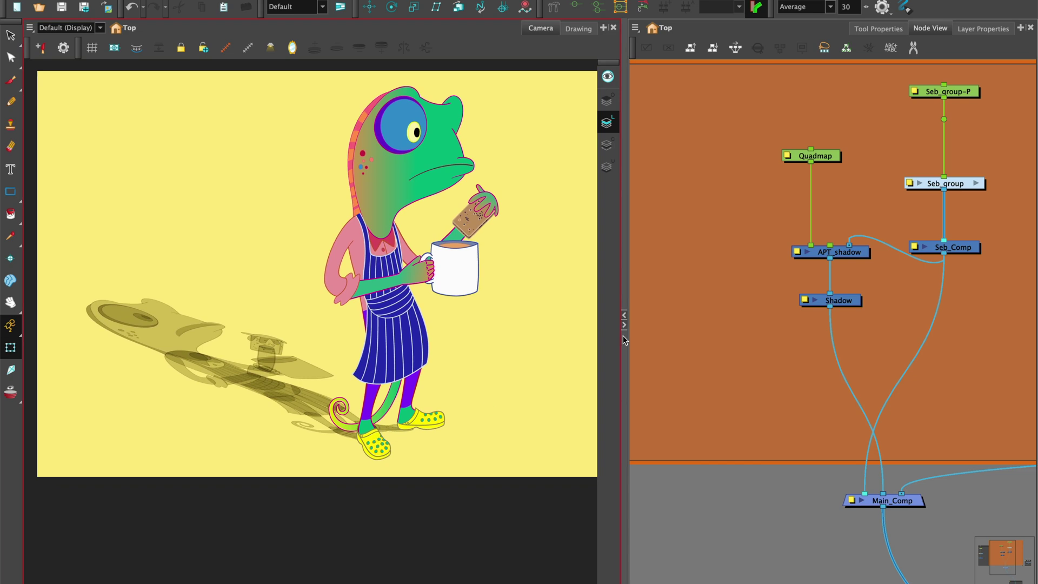
{"action": "key", "text": "super+r"}
{"action": "type", "text": "falloff"}
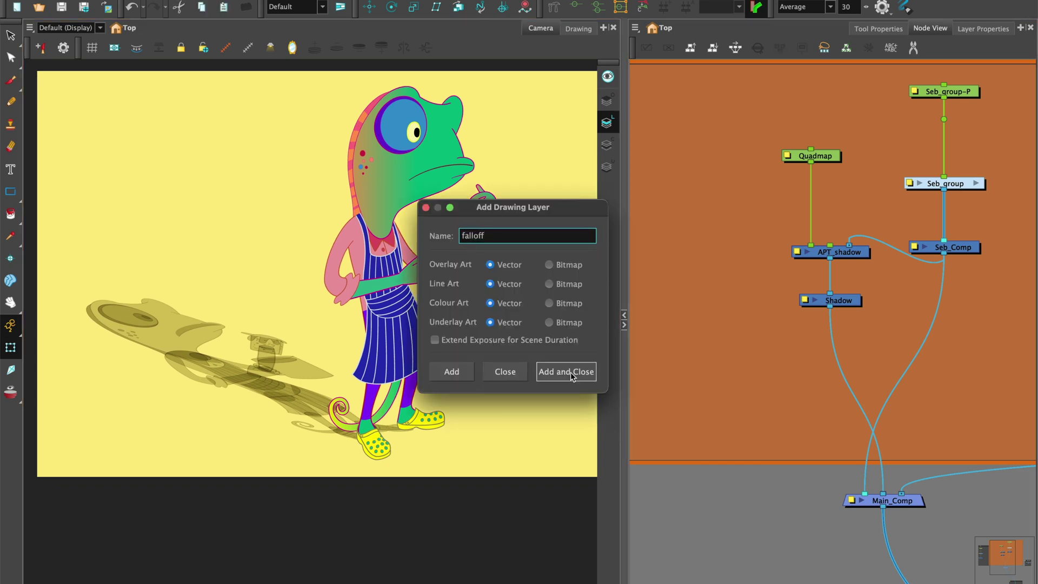
{"action": "left_click", "coordinate": [566, 372]}
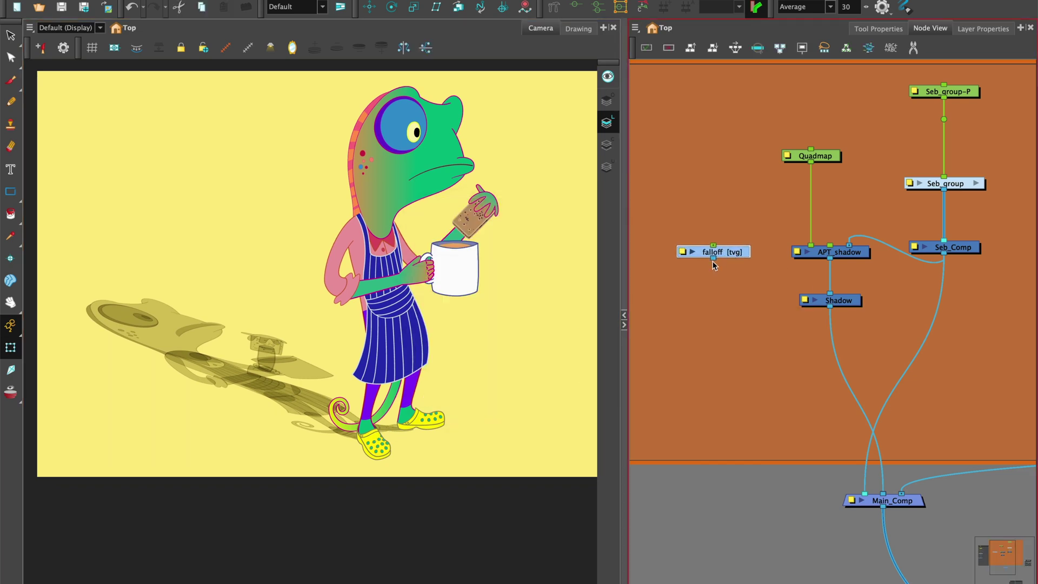
{"action": "left_click_drag", "start_coordinate": [714, 262], "coordinate": [845, 493]}
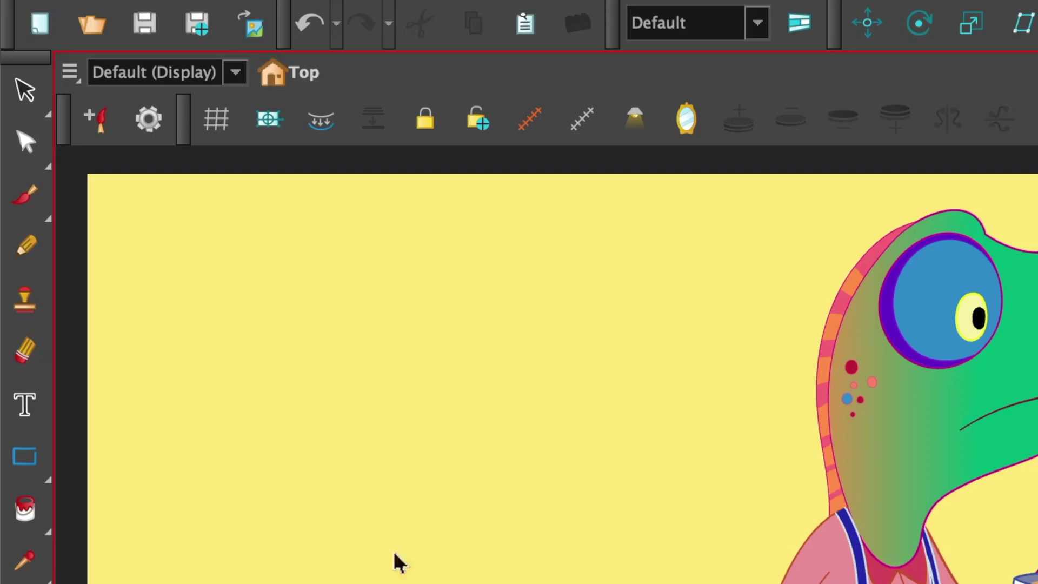
{"action": "left_click", "coordinate": [25, 196]}
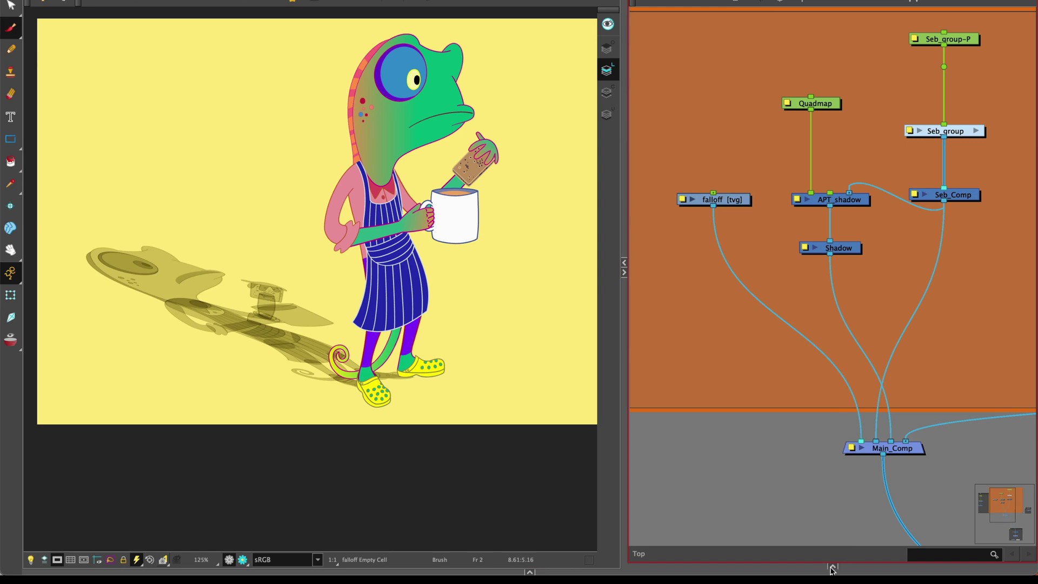
{"action": "left_click", "coordinate": [833, 568]}
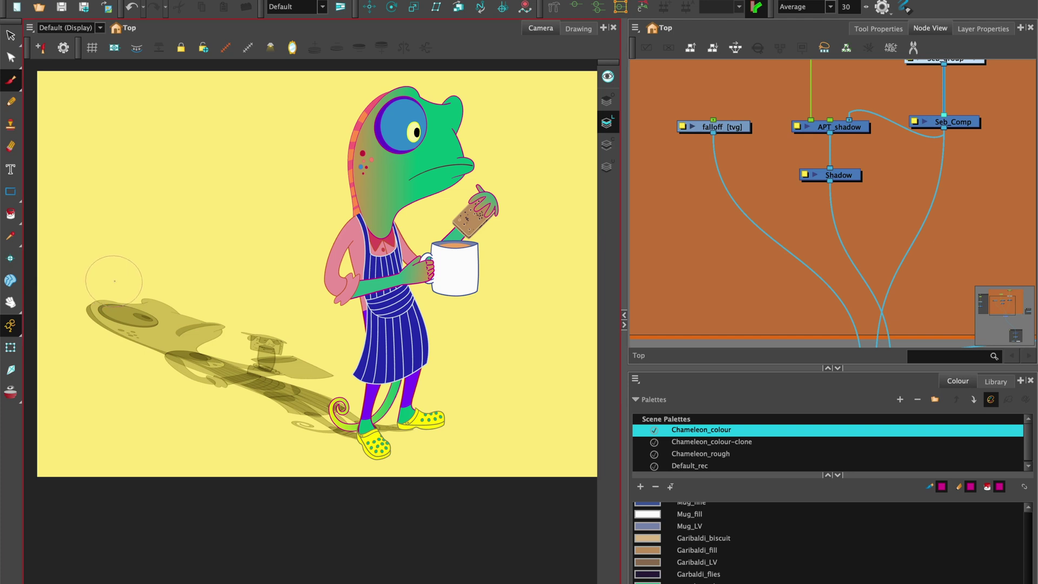
Brush a magenta blob over the shadow's head on falloff and add a falloff peg above it.
{"action": "left_click", "coordinate": [736, 128]}
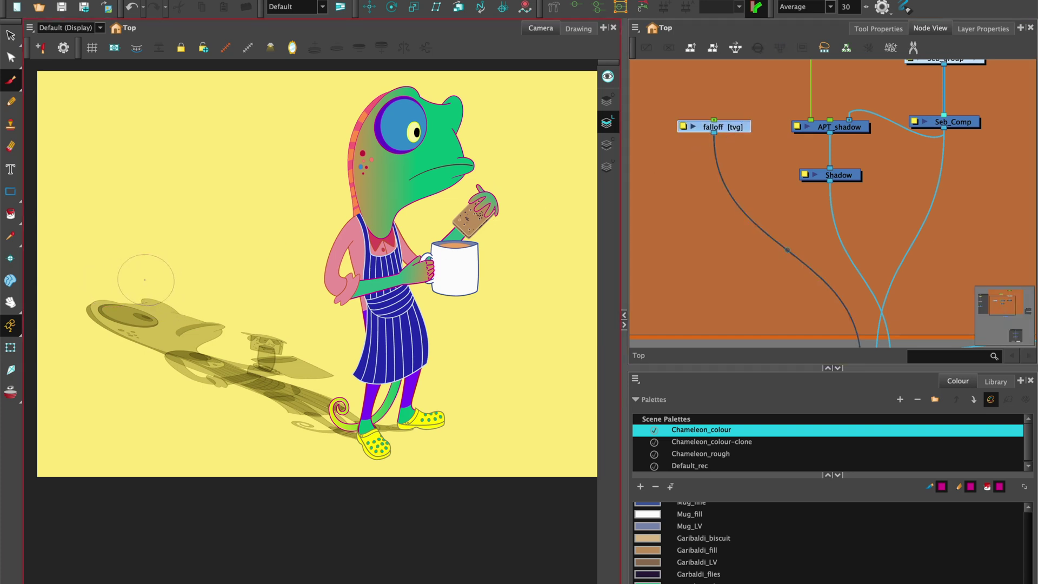
{"action": "mouse_move", "coordinate": [114, 269]}
{"action": "left_mouse_down"}
{"action": "mouse_move", "coordinate": [77, 331]}
{"action": "mouse_move", "coordinate": [116, 379]}
{"action": "mouse_move", "coordinate": [186, 368]}
{"action": "mouse_move", "coordinate": [216, 345]}
{"action": "mouse_move", "coordinate": [227, 301]}
{"action": "mouse_move", "coordinate": [174, 257]}
{"action": "mouse_move", "coordinate": [111, 271]}
{"action": "mouse_move", "coordinate": [82, 312]}
{"action": "mouse_move", "coordinate": [103, 355]}
{"action": "mouse_move", "coordinate": [166, 360]}
{"action": "mouse_move", "coordinate": [207, 304]}
{"action": "mouse_move", "coordinate": [171, 265]}
{"action": "mouse_move", "coordinate": [113, 290]}
{"action": "mouse_move", "coordinate": [114, 340]}
{"action": "mouse_move", "coordinate": [193, 338]}
{"action": "mouse_move", "coordinate": [201, 289]}
{"action": "mouse_move", "coordinate": [144, 272]}
{"action": "mouse_move", "coordinate": [112, 319]}
{"action": "mouse_move", "coordinate": [178, 336]}
{"action": "mouse_move", "coordinate": [182, 286]}
{"action": "mouse_move", "coordinate": [127, 295]}
{"action": "mouse_move", "coordinate": [138, 343]}
{"action": "mouse_move", "coordinate": [173, 296]}
{"action": "mouse_move", "coordinate": [132, 318]}
{"action": "mouse_move", "coordinate": [160, 342]}
{"action": "mouse_move", "coordinate": [150, 311]}
{"action": "mouse_move", "coordinate": [166, 336]}
{"action": "left_mouse_up"}
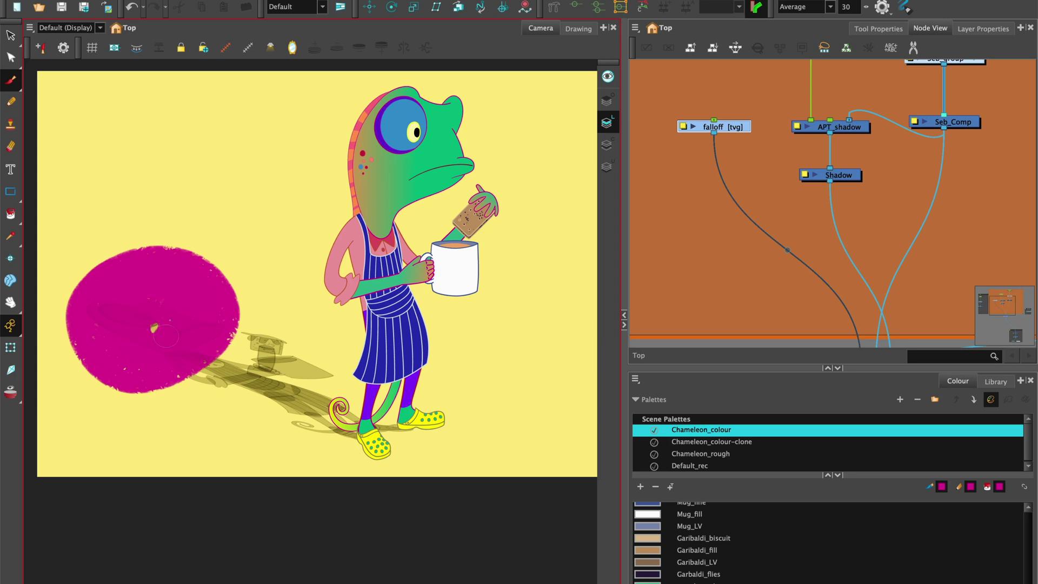
{"action": "key", "text": "super+p"}
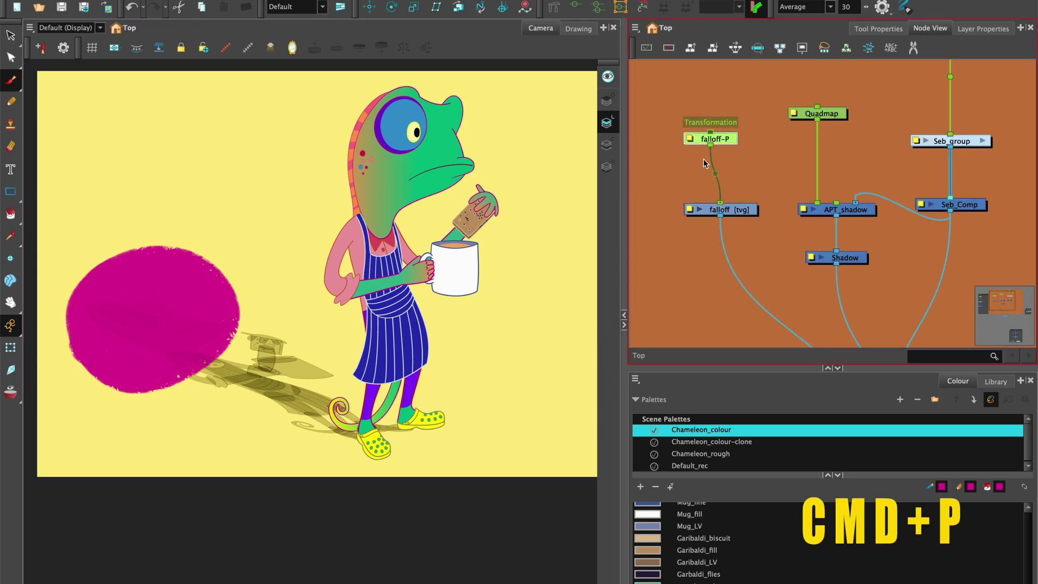
{"action": "key", "text": "alt+3"}
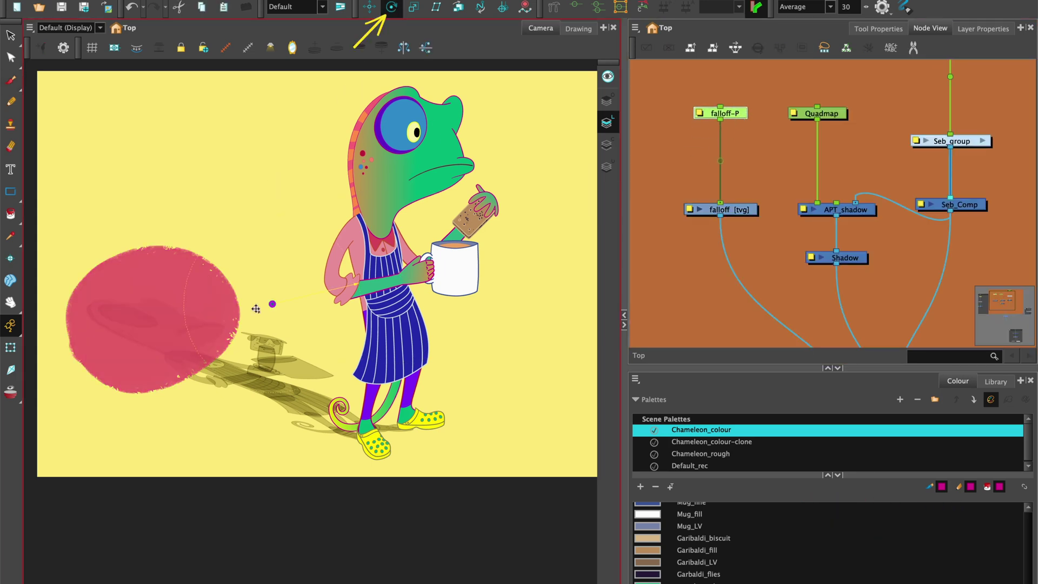
Add a Blur node under the falloff layer and set its blur Radius.
{"action": "left_click", "coordinate": [11, 349]}
{"action": "key", "text": "Tab"}
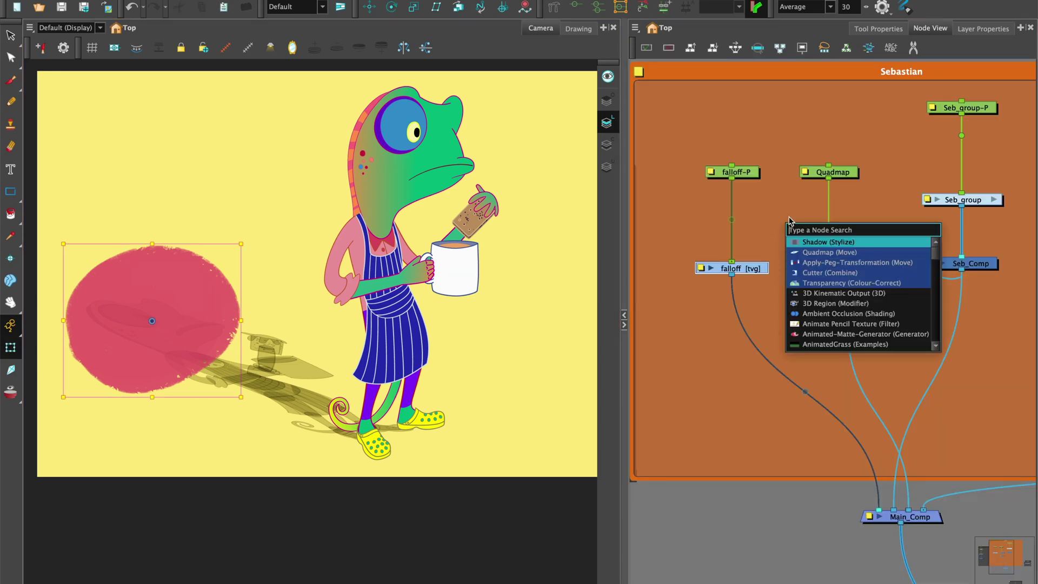
{"action": "type", "text": "bl"}
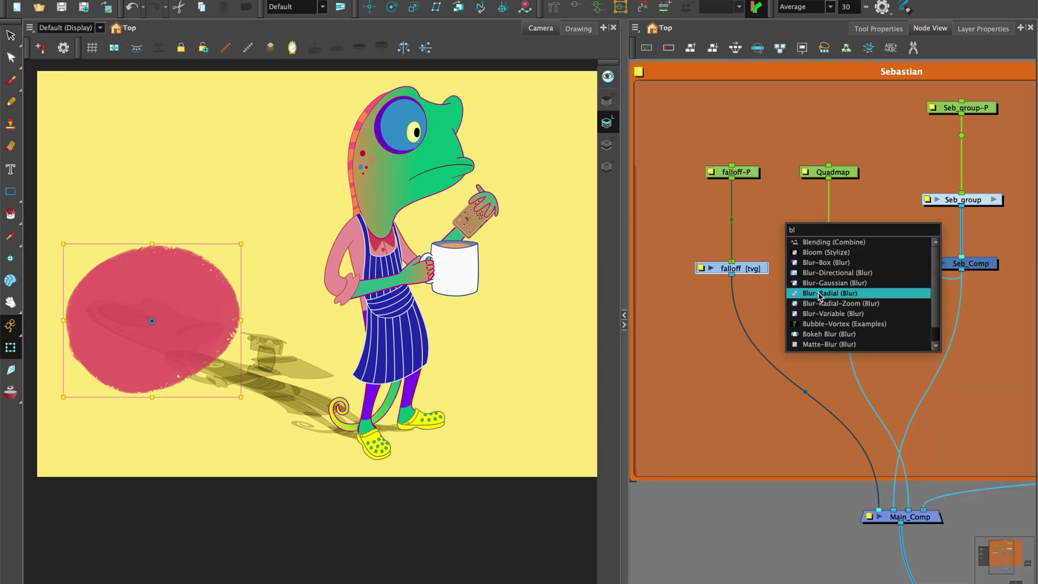
{"action": "left_click", "coordinate": [819, 294]}
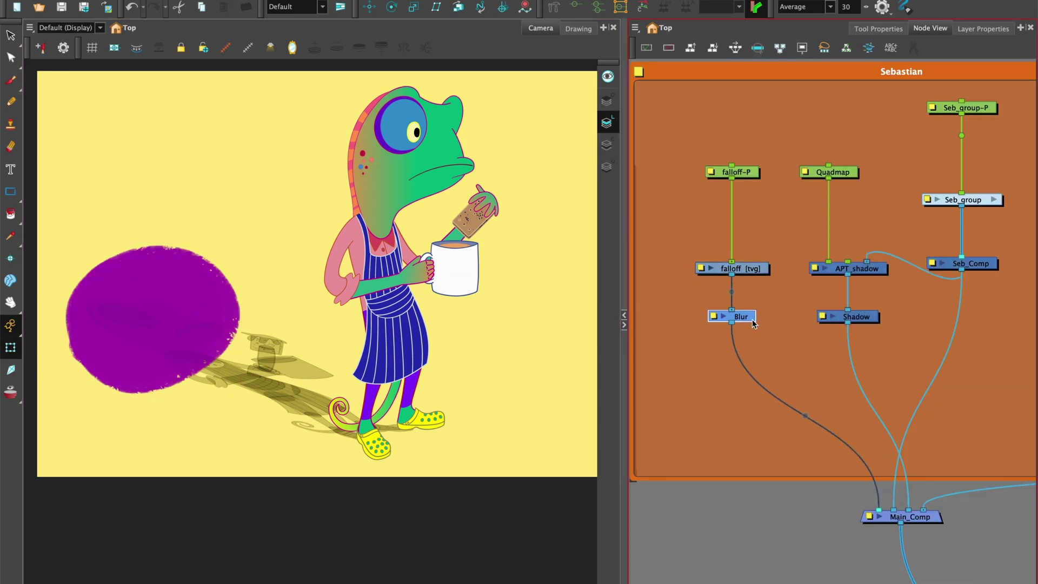
{"action": "double_click", "coordinate": [714, 319]}
{"action": "left_click", "coordinate": [704, 127]}
{"action": "type", "text": "10"}
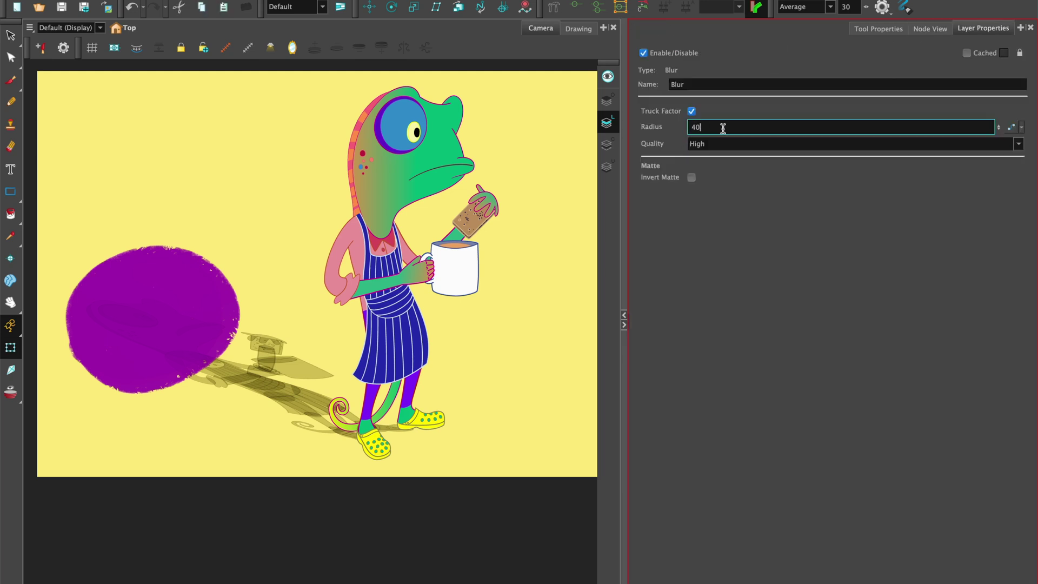
{"action": "left_click", "coordinate": [929, 28]}
Add a Blur-Variable under Shadow and feed the blurred falloff into its Matte port.
{"action": "key", "text": "Tab"}
{"action": "type", "text": "blur"}
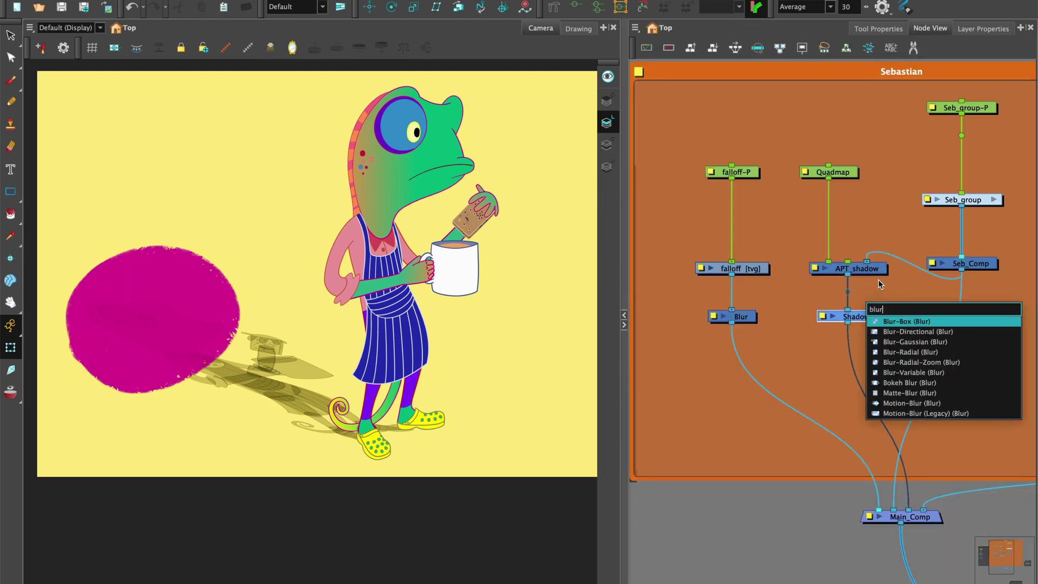
{"action": "left_click", "coordinate": [900, 374]}
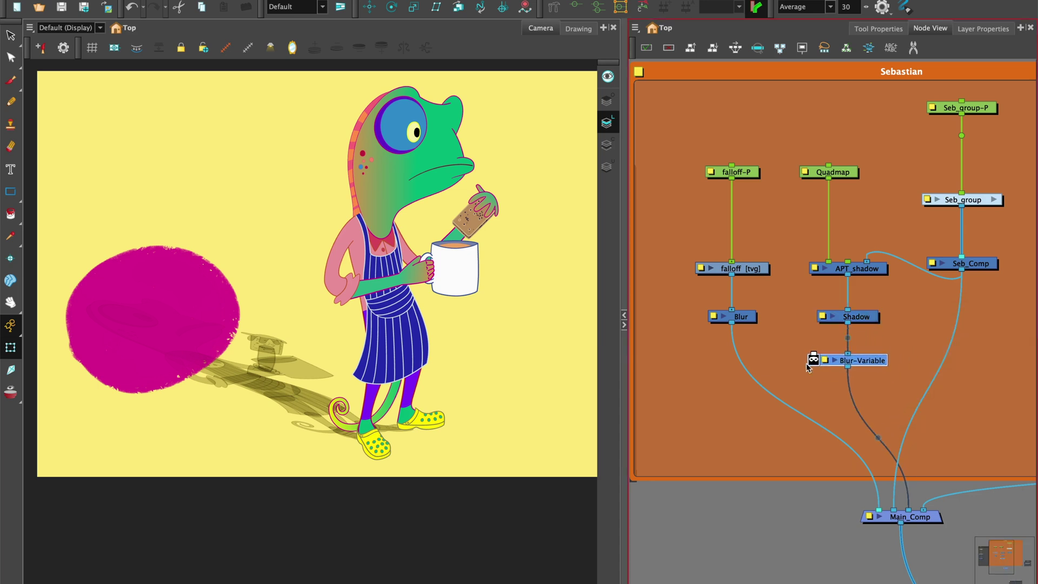
{"action": "left_click_drag", "start_coordinate": [730, 325], "coordinate": [813, 357]}
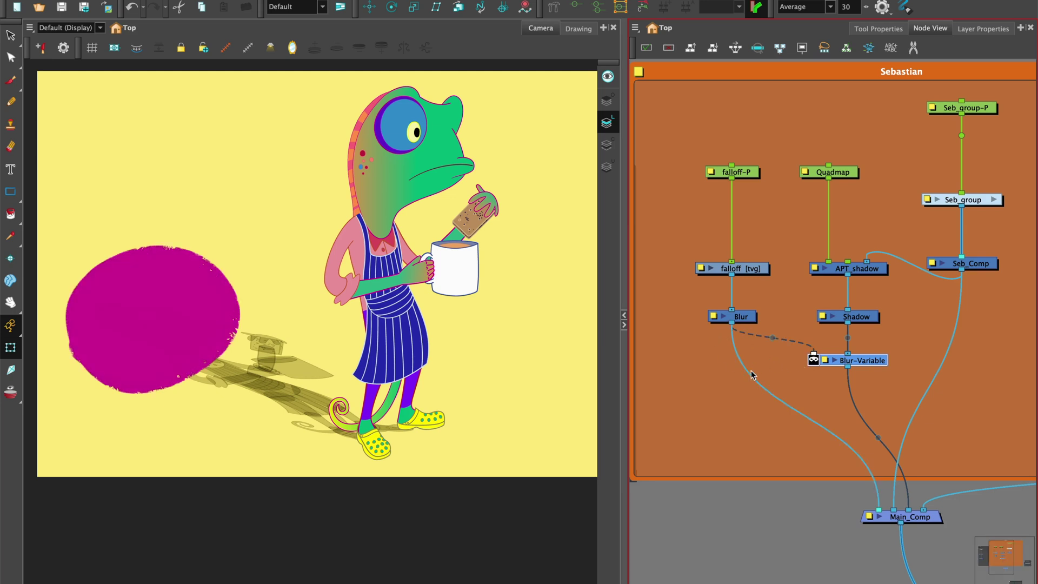
Give the Blur-Variable node a Black radius of 10 and a White radius of 20.
{"action": "left_click", "coordinate": [825, 361]}
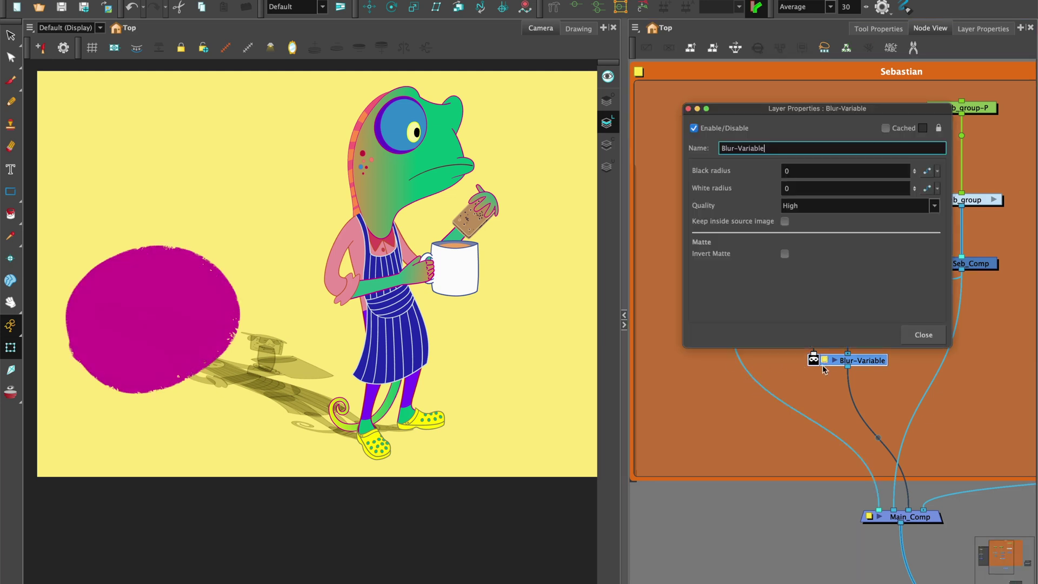
{"action": "left_click_drag", "start_coordinate": [796, 171], "coordinate": [780, 172]}
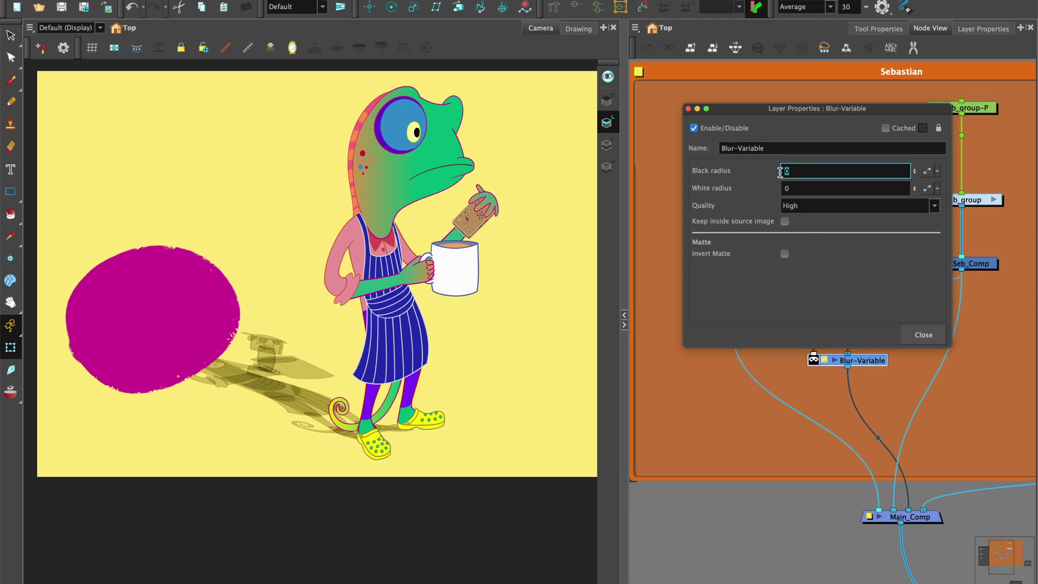
{"action": "type", "text": "10"}
{"action": "left_click_drag", "start_coordinate": [798, 190], "coordinate": [777, 196]}
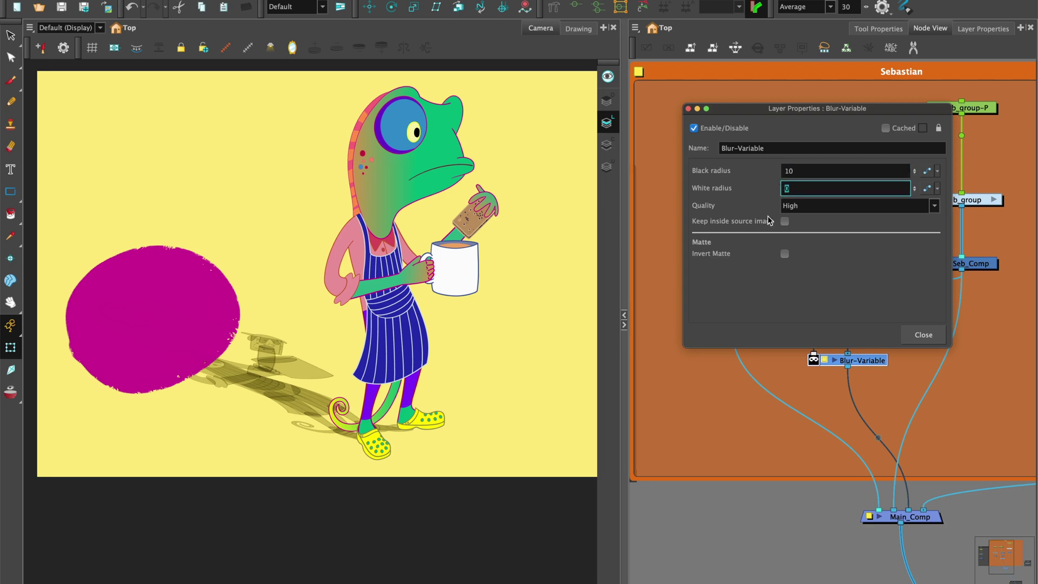
{"action": "type", "text": "20"}
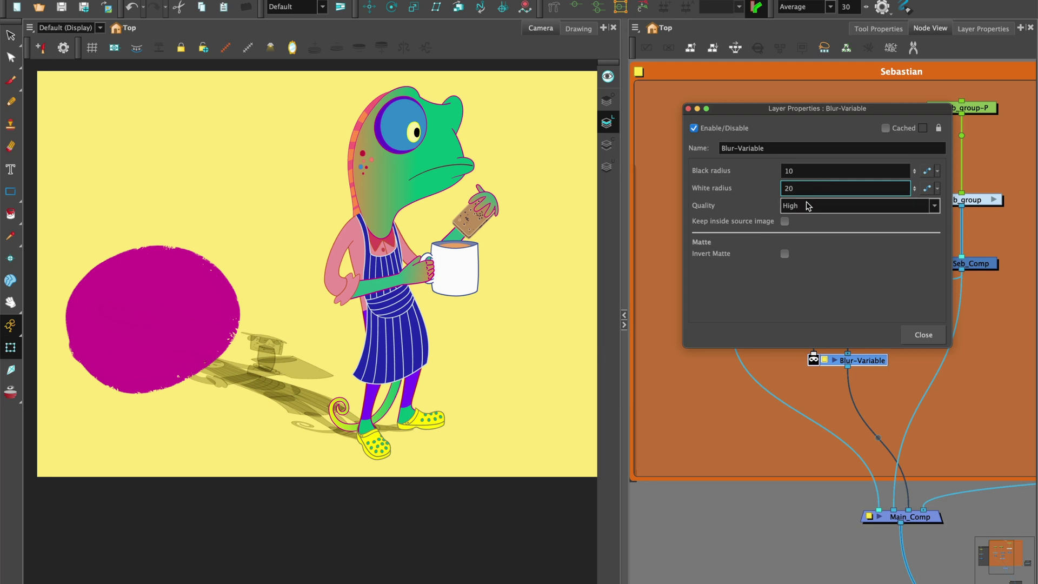
{"action": "left_click", "coordinate": [942, 340]}
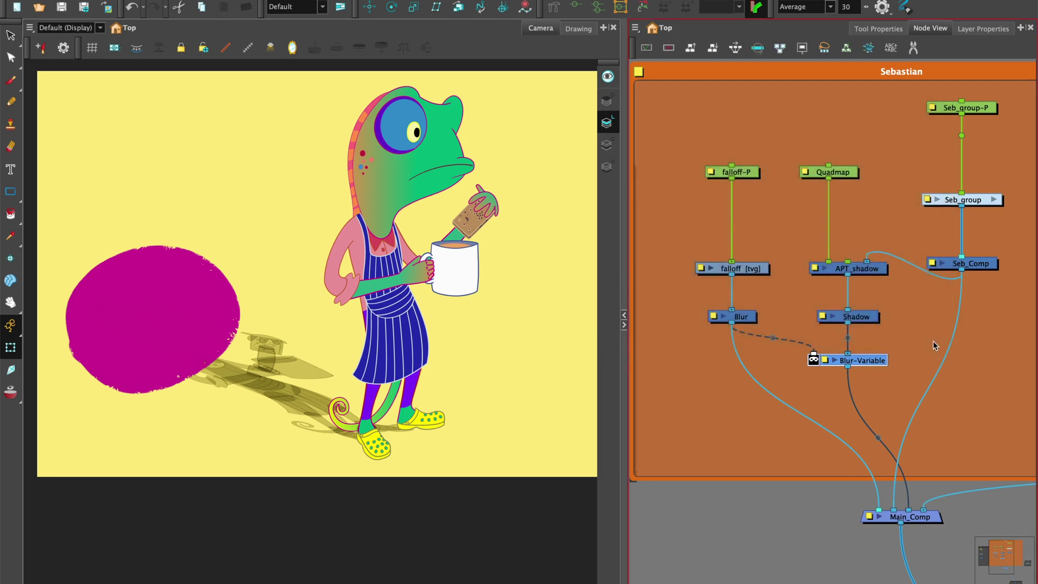
{"action": "left_click", "coordinate": [748, 319]}
{"action": "left_click", "coordinate": [711, 369]}
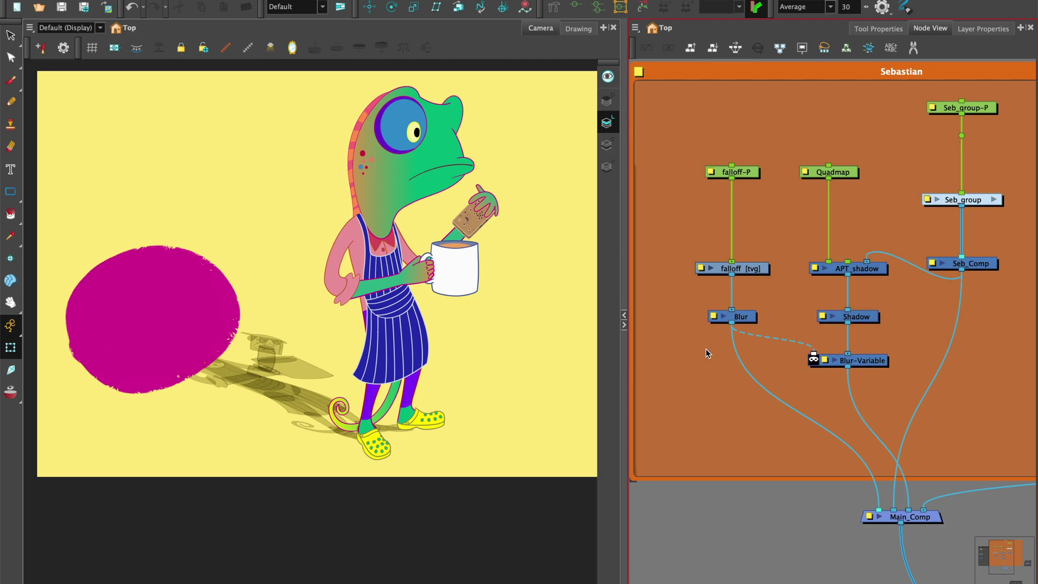
Add a Transparency node below Blur and set its transparency value.
{"action": "key", "text": "Tab"}
{"action": "type", "text": "tran"}
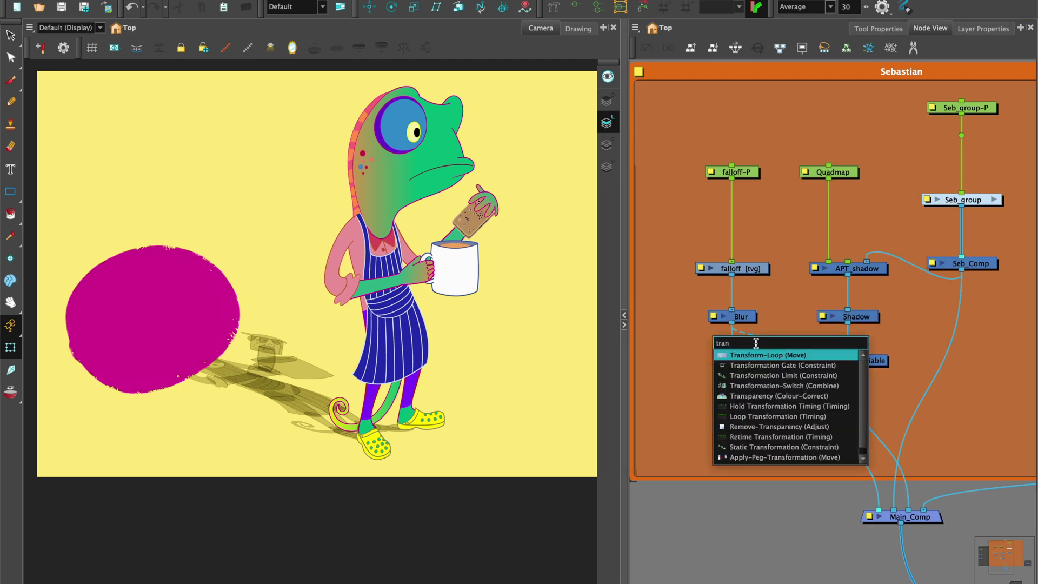
{"action": "left_click", "coordinate": [760, 400]}
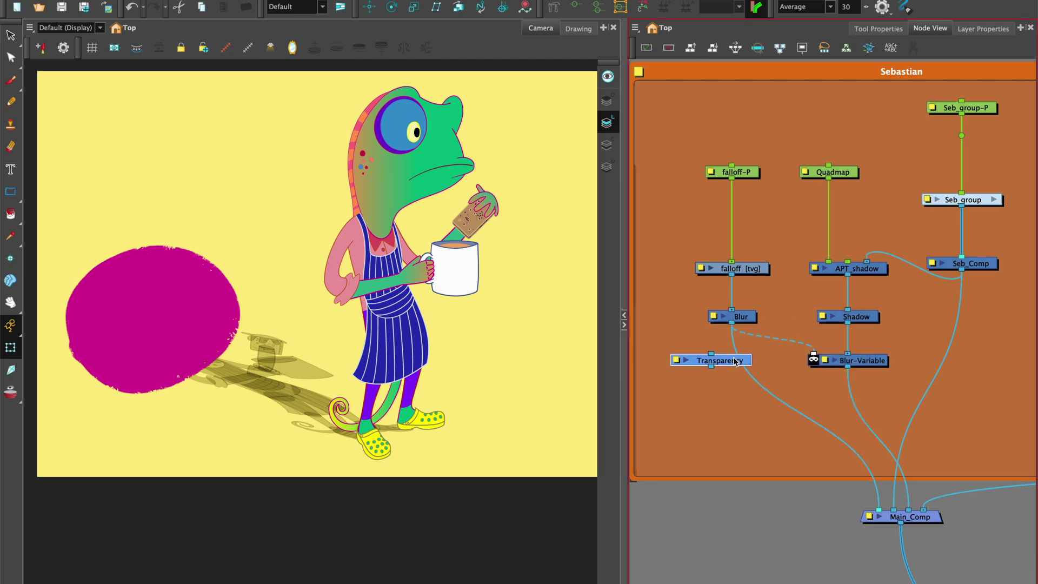
{"action": "double_click", "coordinate": [697, 363]}
{"action": "key", "text": "Tab"}
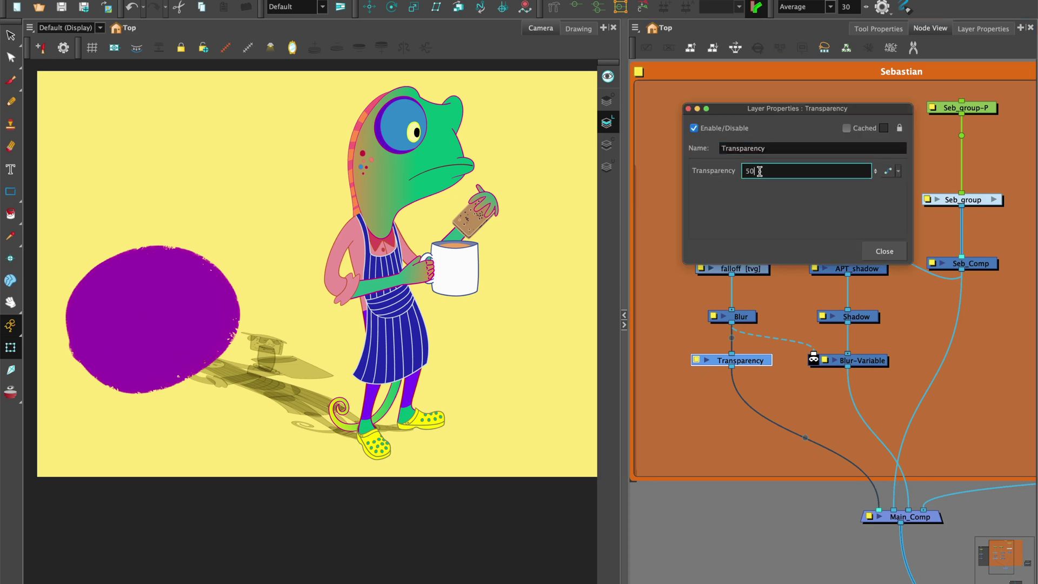
{"action": "type", "text": "11"}
{"action": "left_click", "coordinate": [884, 250]}
Add a Cutter under Blur-Variable and reroute Transparency's output from Main_Comp toward it.
{"action": "left_click", "coordinate": [859, 361]}
{"action": "key", "text": "Tab"}
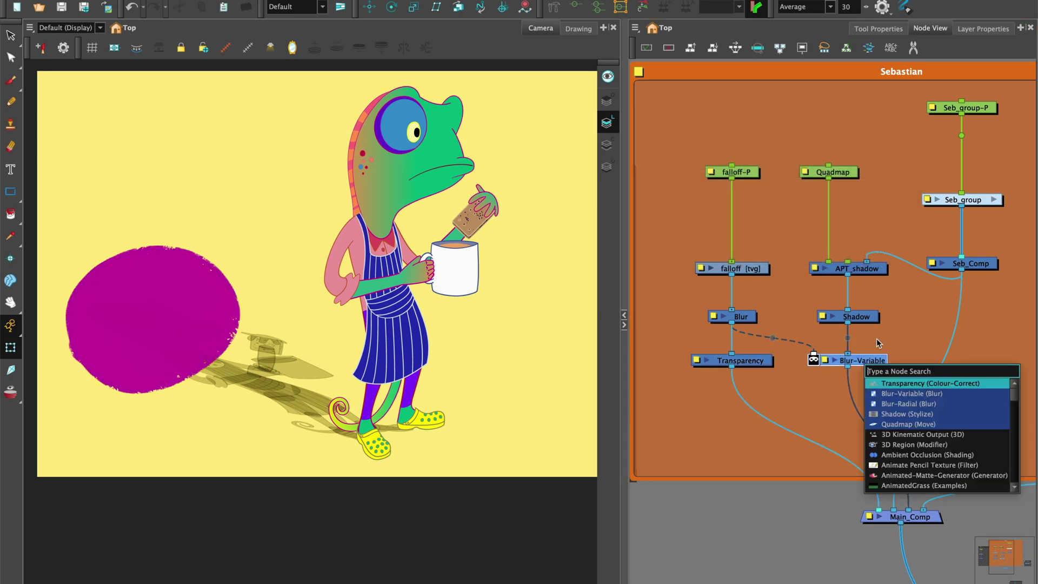
{"action": "type", "text": "cu"}
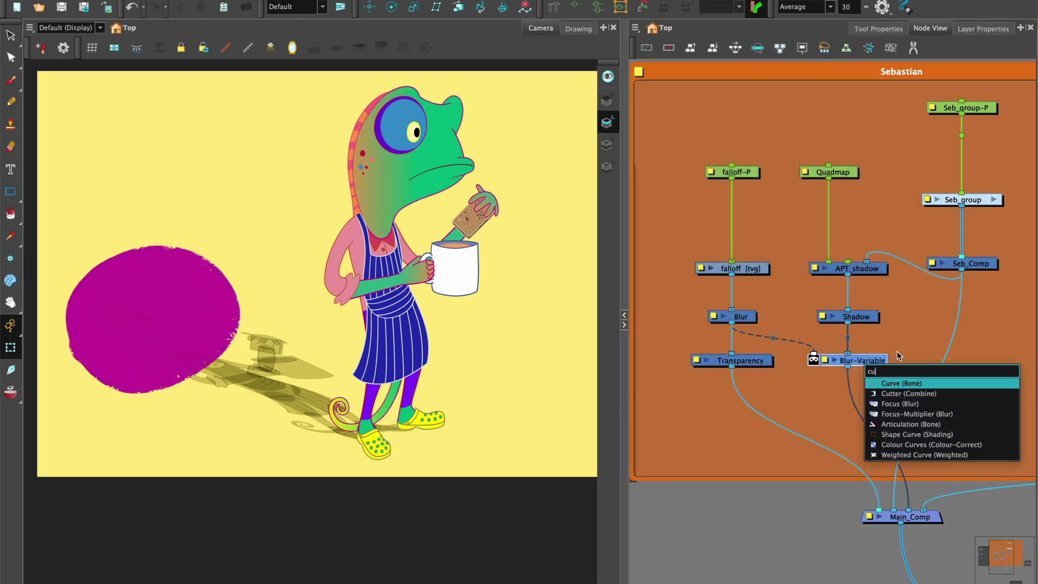
{"action": "left_click", "coordinate": [890, 393]}
{"action": "left_click_drag", "start_coordinate": [885, 388], "coordinate": [869, 407]}
{"action": "left_click_drag", "start_coordinate": [757, 409], "coordinate": [825, 406]}
Turn on Render Preview in the Camera view to see the shadow's graded blur falloff.
{"action": "left_click", "coordinate": [513, 390]}
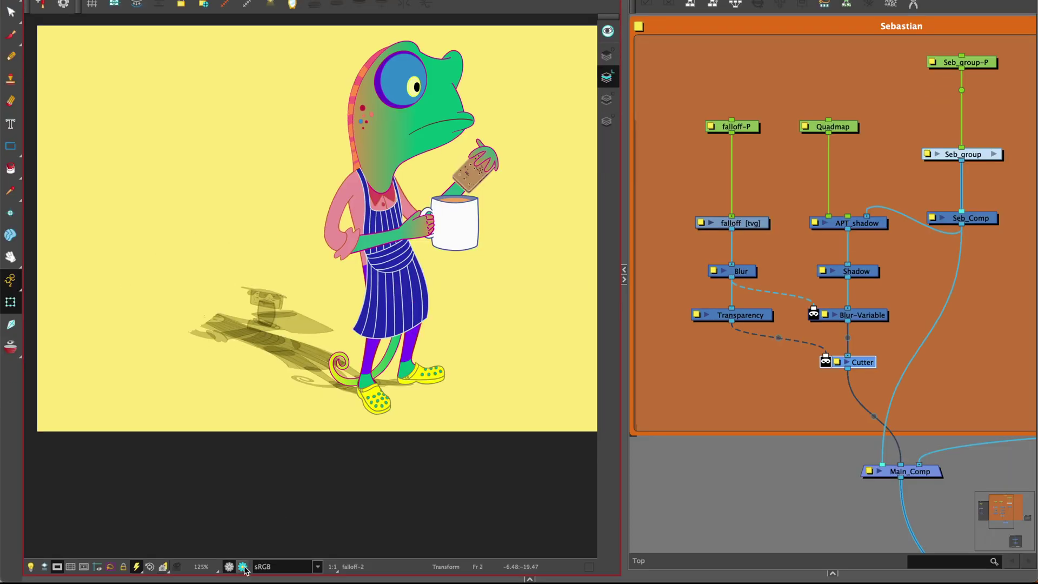
{"action": "left_click", "coordinate": [242, 567]}
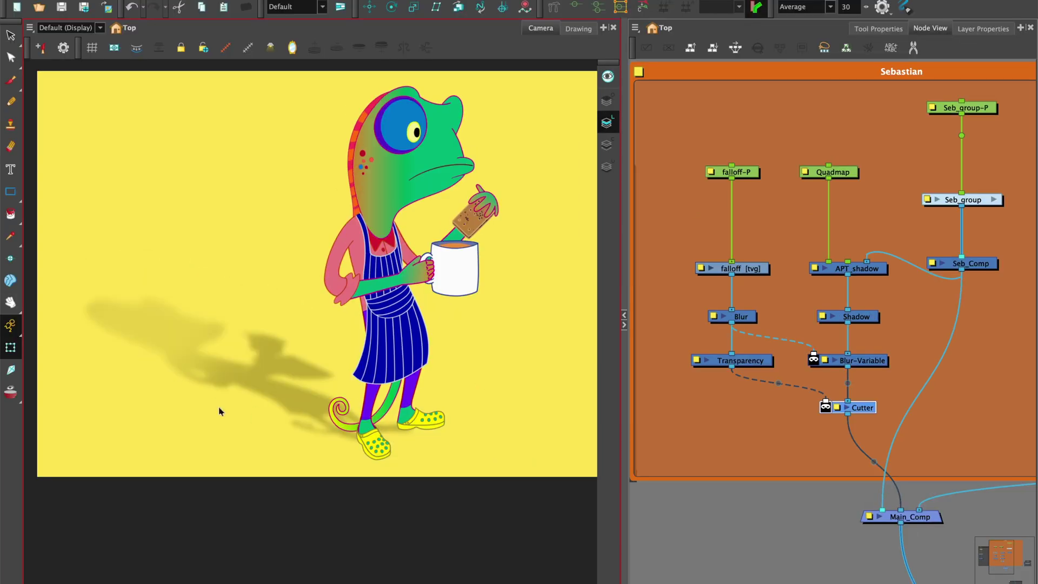
{"action": "left_click", "coordinate": [660, 467]}
{"action": "left_click", "coordinate": [234, 372]}
{"action": "left_click", "coordinate": [784, 350]}
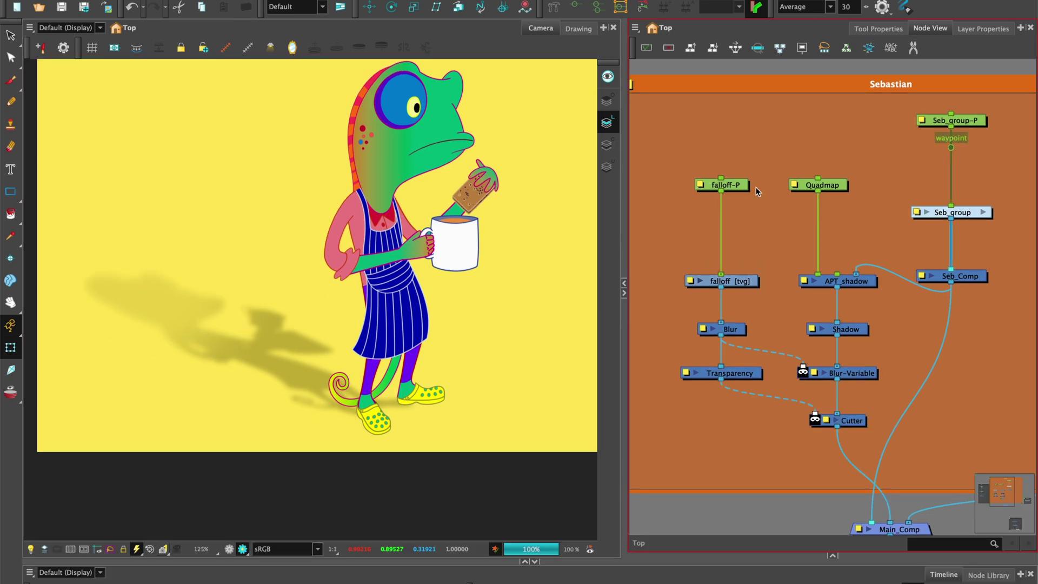
Connect Seb_group-P's waypoint to falloff-P, then render and play back the scene.
{"action": "left_click_drag", "start_coordinate": [744, 187], "coordinate": [751, 192]}
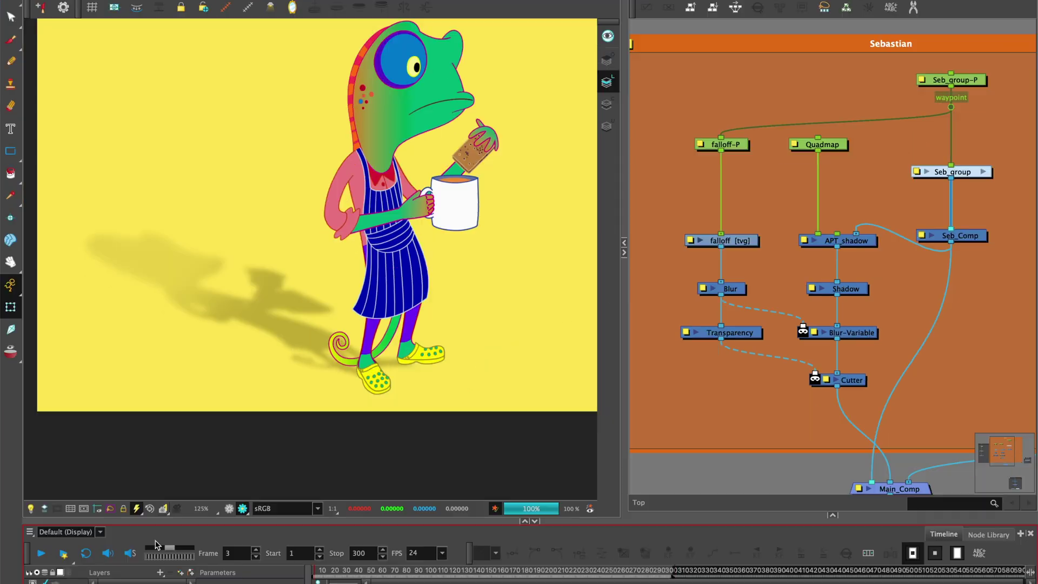
{"action": "left_click", "coordinate": [63, 557]}
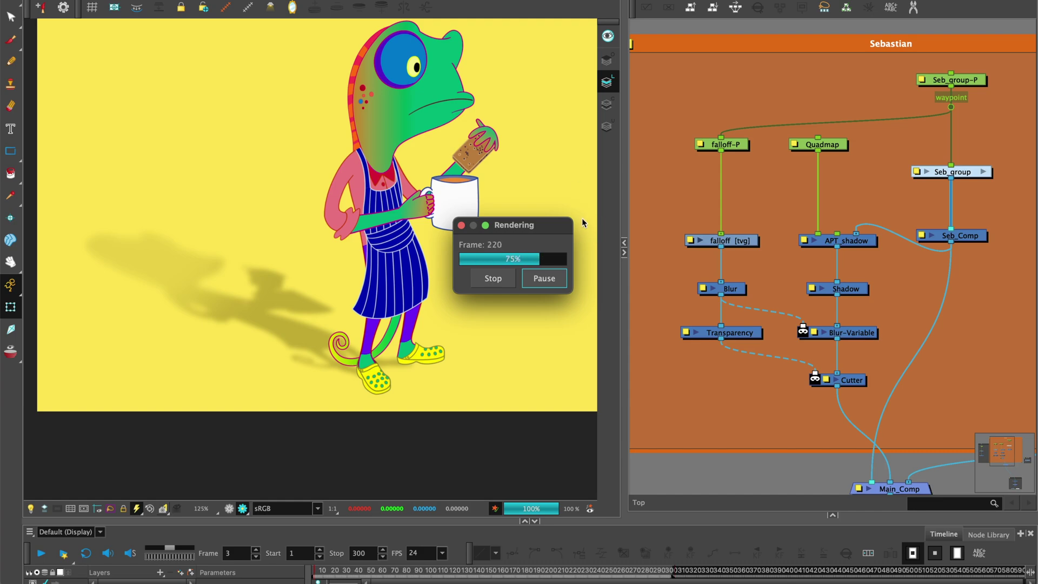